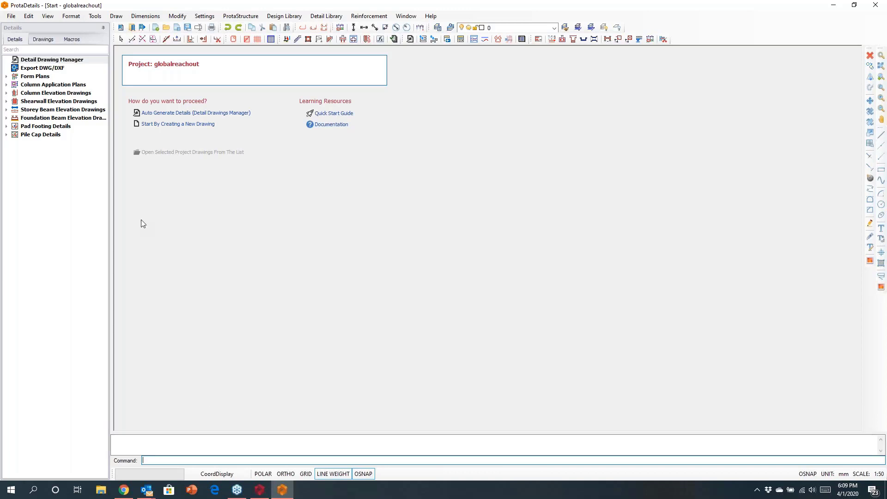
- Start a new drawing and set the details to insert into sheets, accepting the A0_Prota.dxf sheet for the form plans
left_click(177, 124)
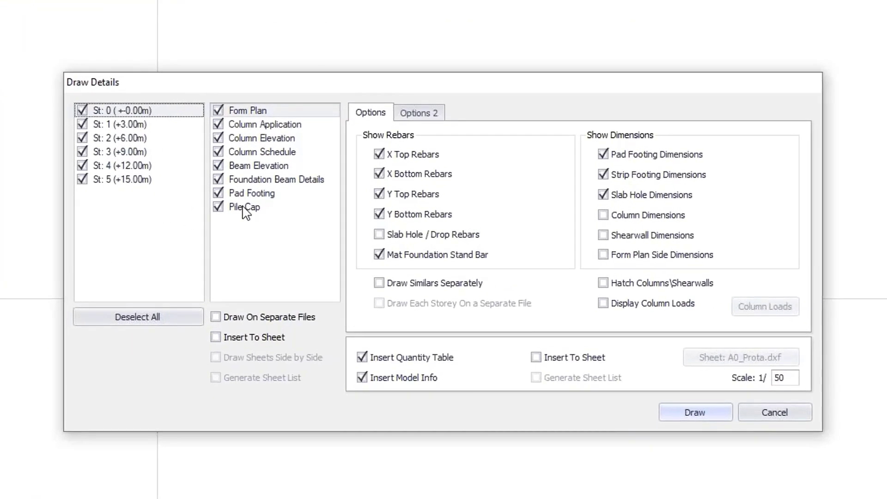
left_click(216, 337)
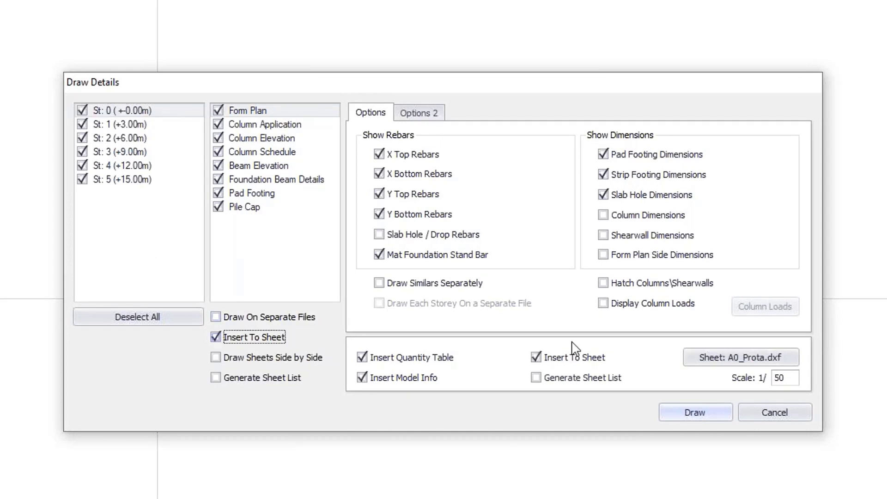
left_click(705, 358)
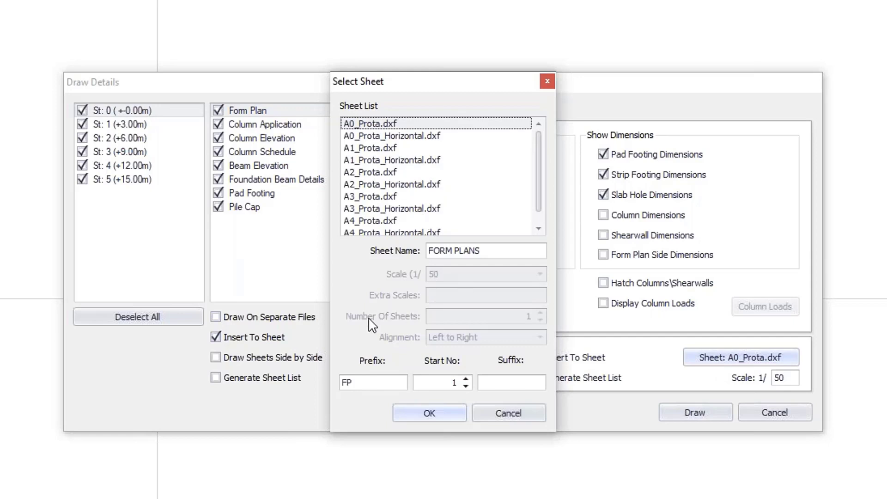
left_click(429, 415)
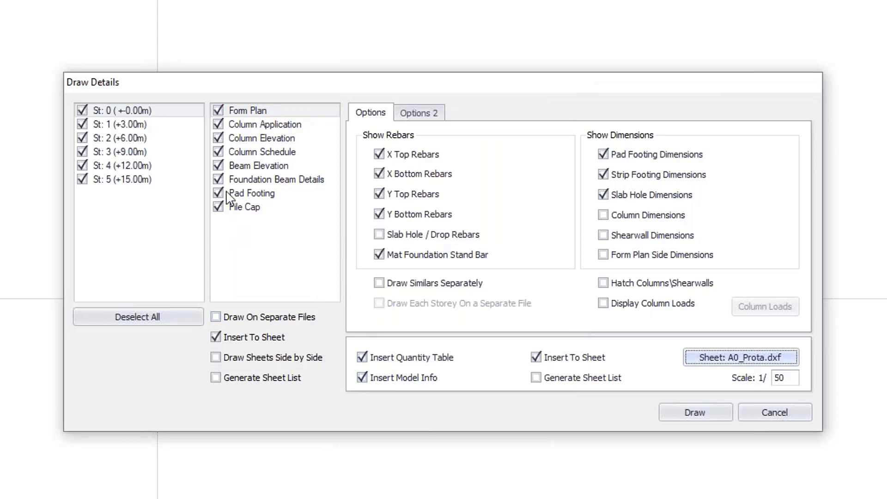
- Set beam elevation axes wider than the sheet to Truncate From Sheet Border, and draw the details of all storeys
left_click(242, 169)
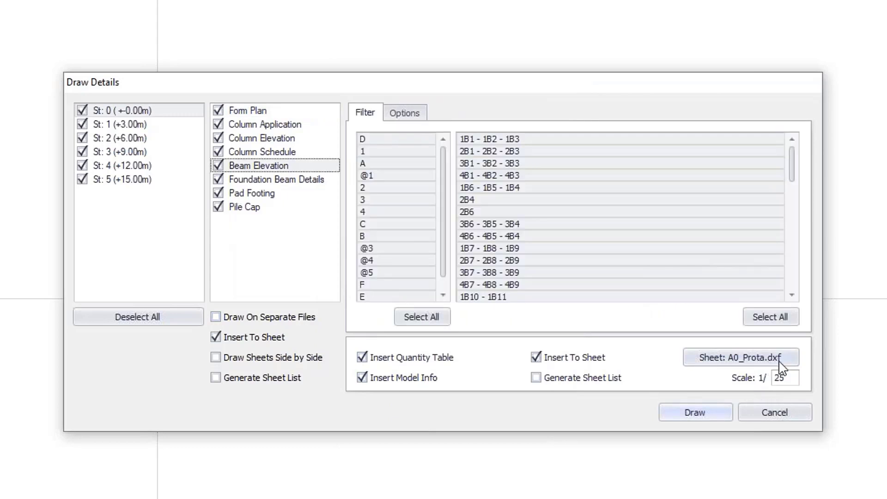
left_click(405, 115)
left_click(633, 148)
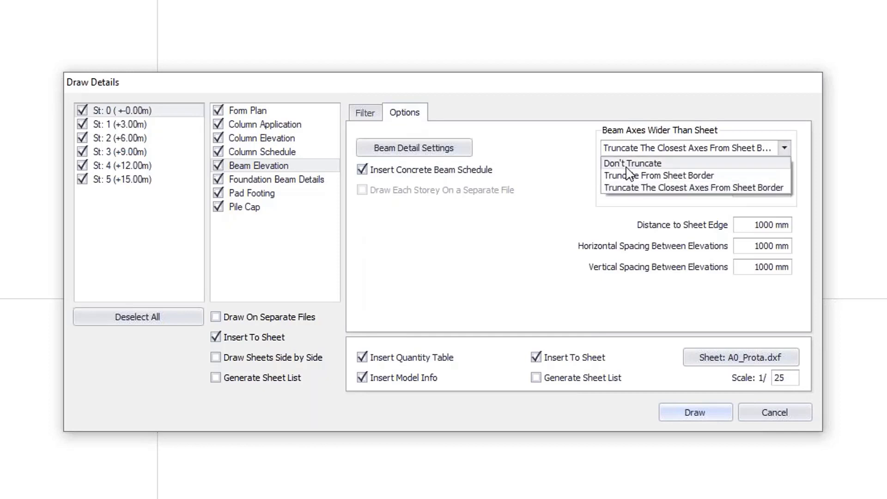
left_click(626, 174)
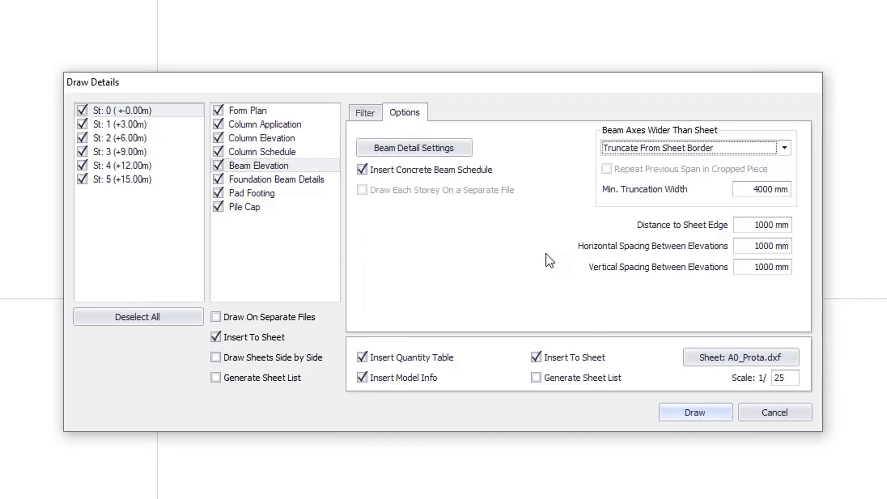
left_click(694, 421)
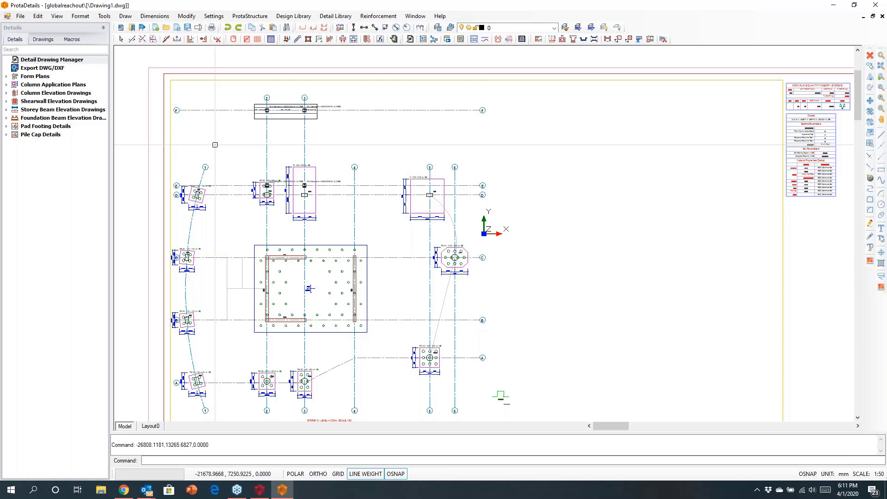
- Examine the overall arrangement of the generated detail sheets and the pile caps on the storey 0 form plan
scroll(214, 147, "down", 6)
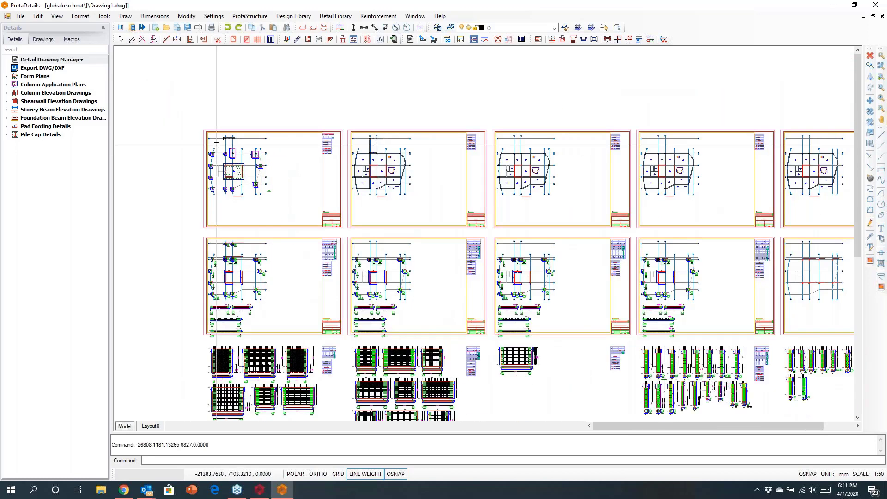
scroll(218, 145, "down", 2)
scroll(289, 217, "down", 3)
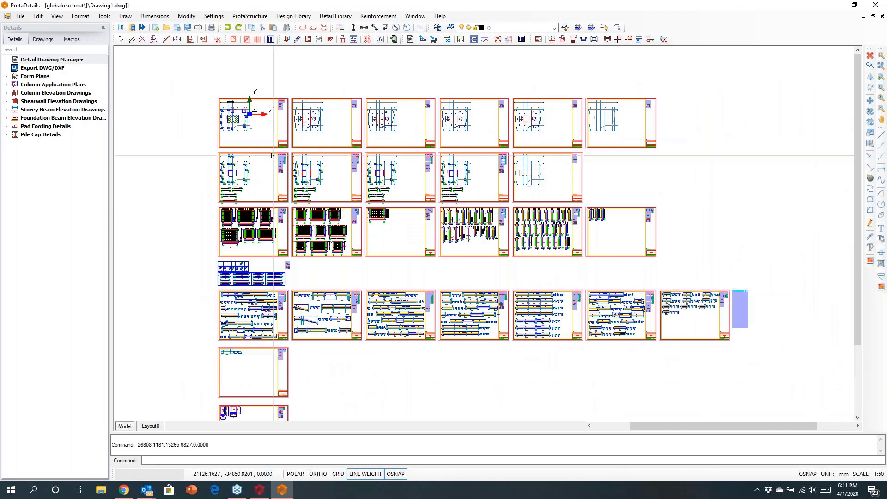
mouse_move(305, 273)
middle_mouse_down()
mouse_move(293, 206)
mouse_move(332, 187)
mouse_move(335, 197)
middle_mouse_up()
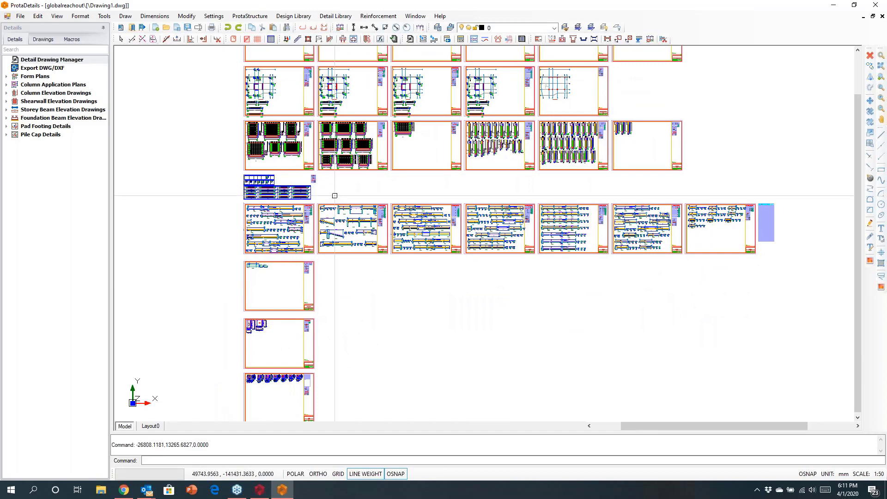
middle_click_drag(386, 194, 412, 326)
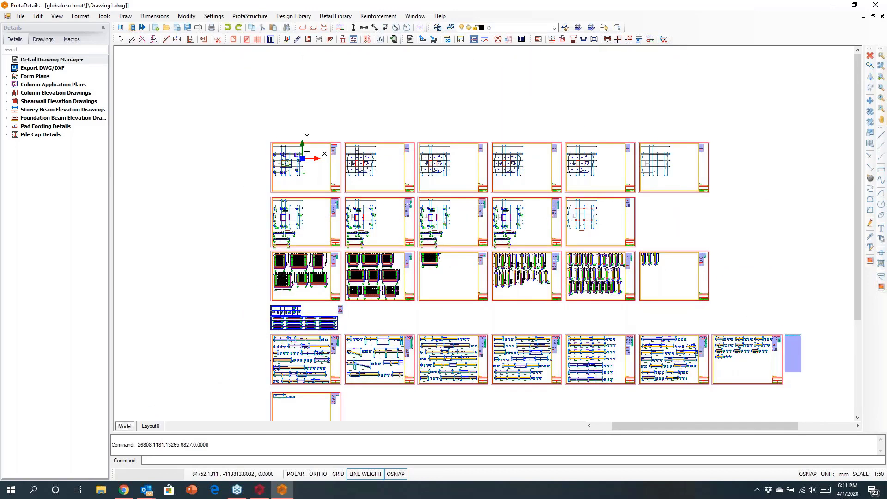
scroll(360, 165, "up", 2)
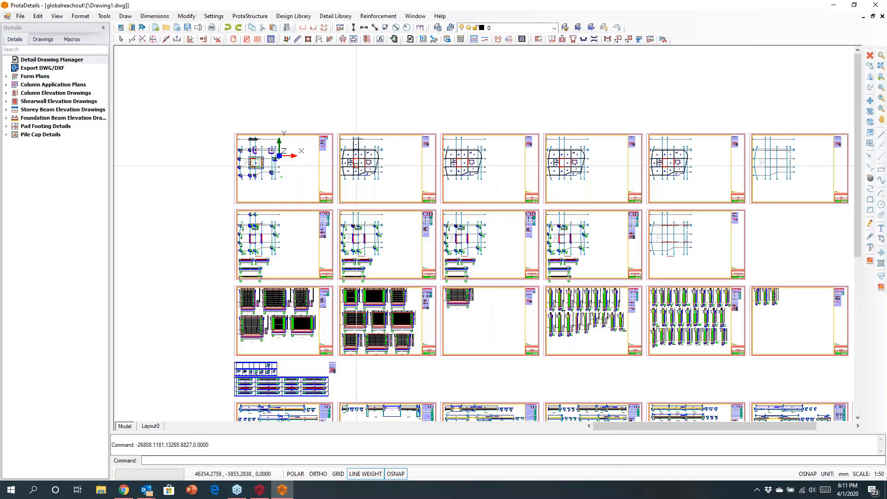
scroll(250, 167, "up", 3)
scroll(247, 188, "up", 5)
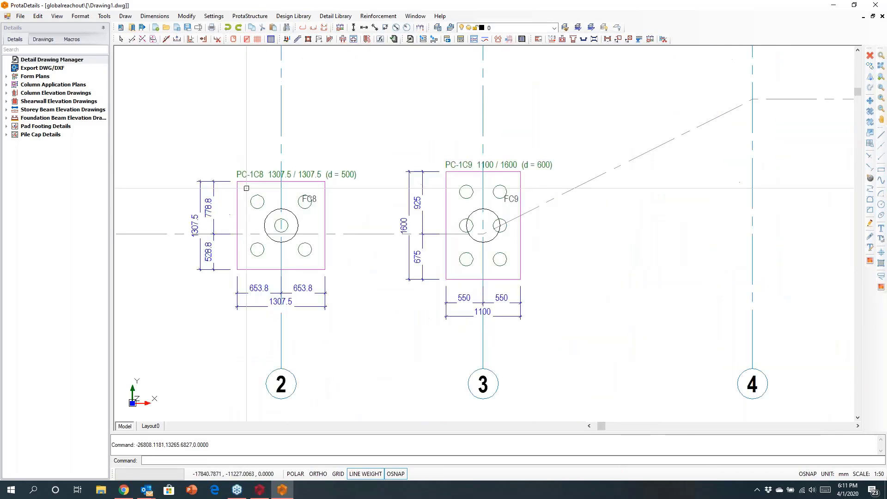
scroll(247, 188, "down", 8)
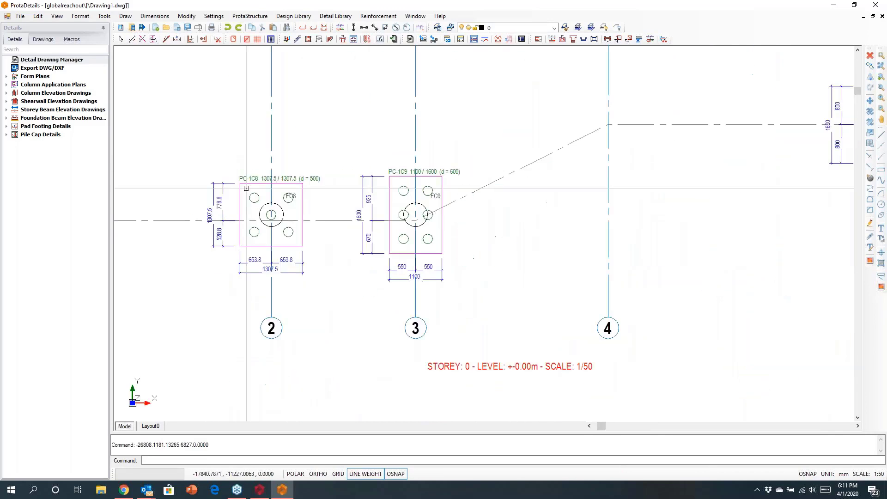
- Examine the storey 1 form plan, including its beam labels, slab marks and dimensioned slab opening
middle_click_drag(754, 150, 406, 197)
scroll(531, 204, "up", 5)
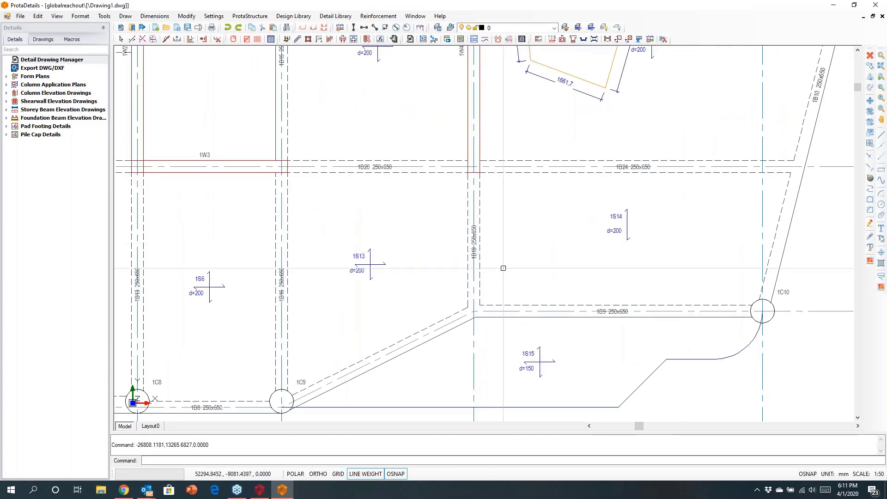
middle_click_drag(467, 259, 417, 311)
middle_click_drag(639, 113, 524, 256)
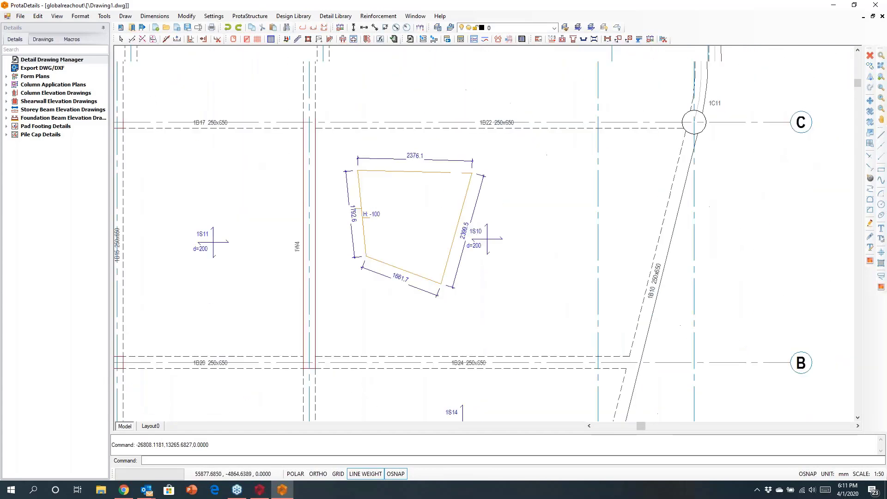
mouse_move(611, 167)
middle_mouse_down()
mouse_move(598, 193)
mouse_move(578, 109)
middle_mouse_up()
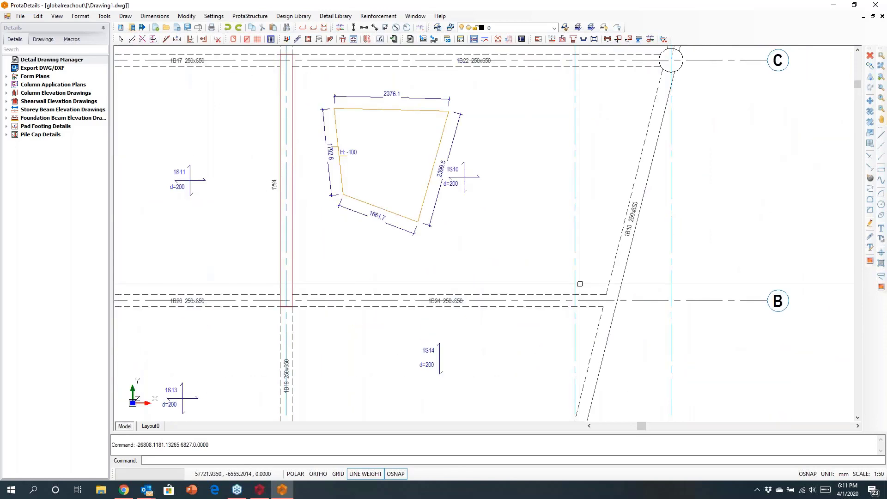
scroll(585, 322, "up", 3)
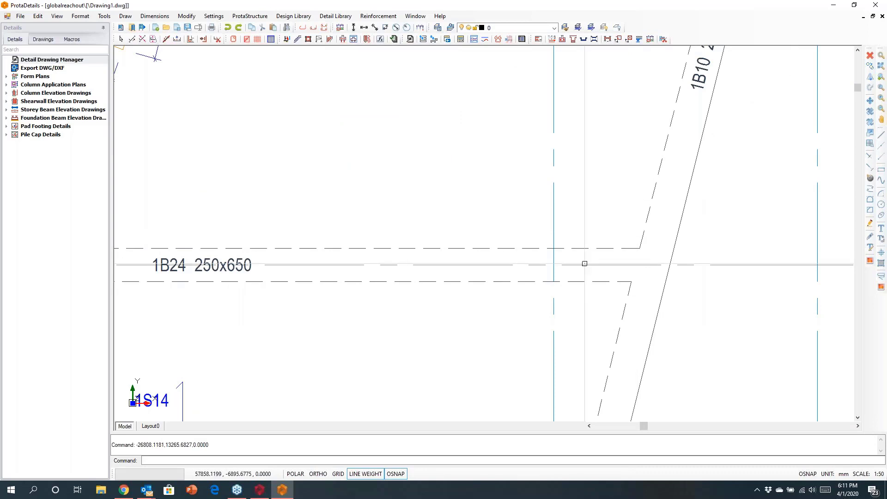
scroll(583, 261, "down", 5)
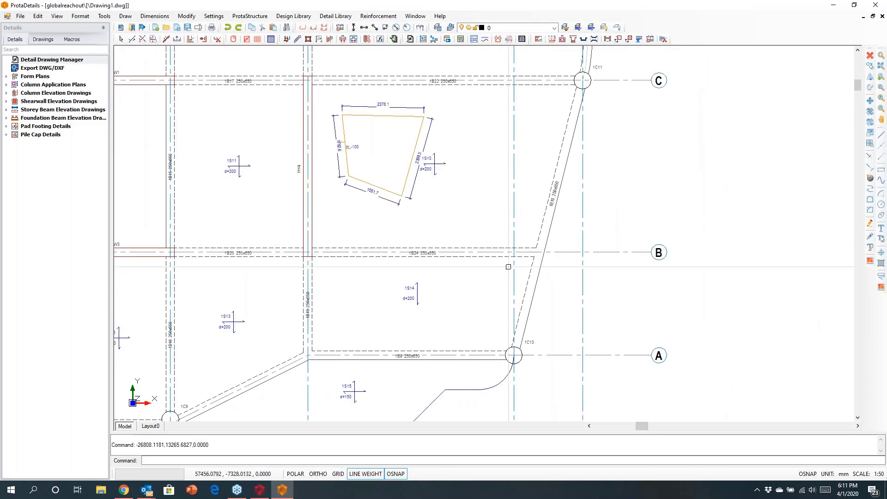
scroll(467, 233, "down", 3)
middle_click_drag(545, 260, 558, 246)
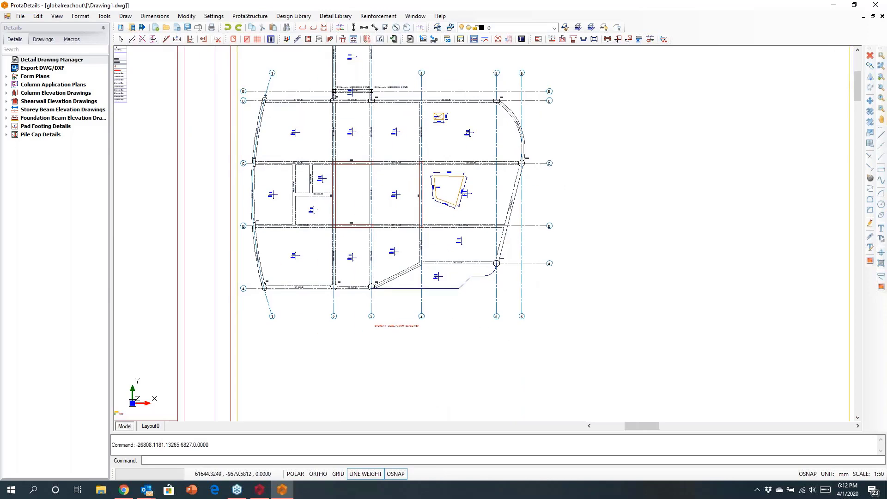
- Review the drawing's layer list and inspect the title block of form plan sheet FP2
left_click(553, 28)
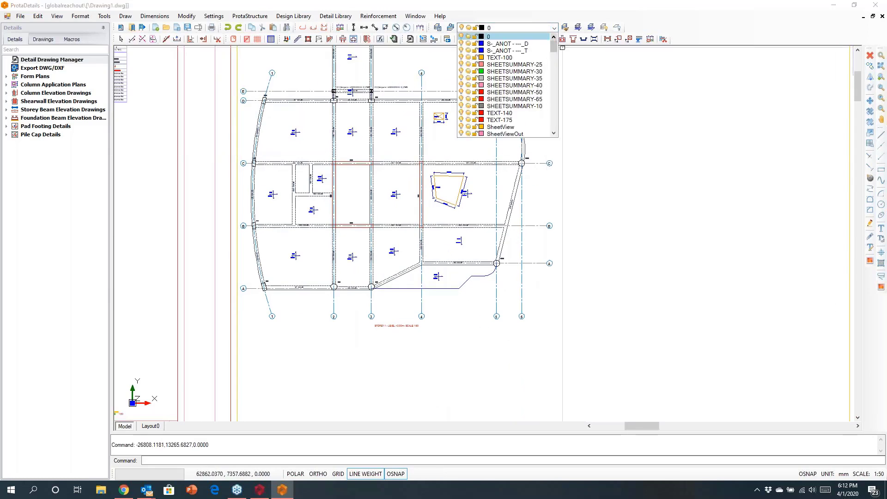
left_click(609, 104)
scroll(557, 190, "down", 3)
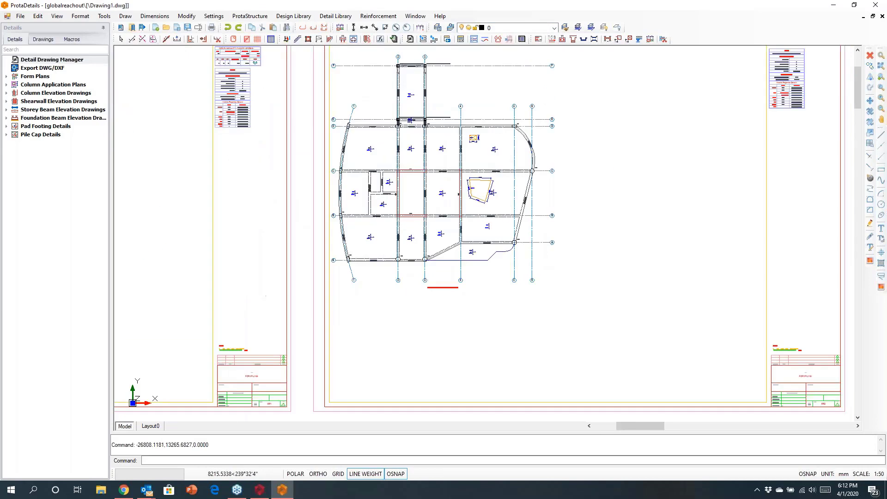
key("Escape")
key("Escape")
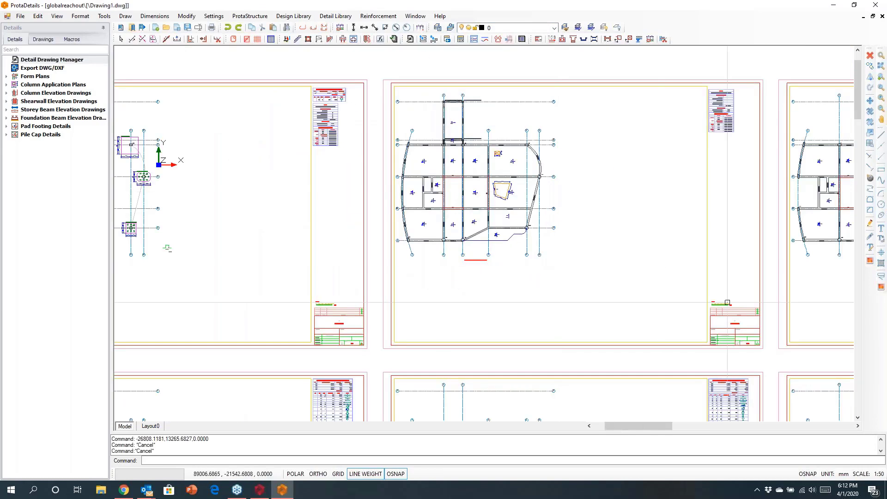
scroll(623, 229, "up", 6)
scroll(623, 229, "up", 1)
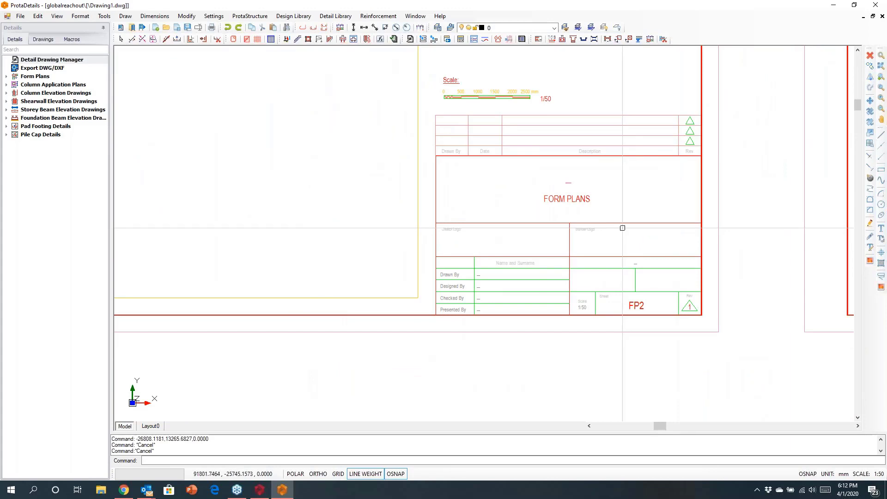
scroll(538, 196, "down", 7)
- Inspect the column sections, rebar labels and stirrup details on the storey 2 column application plan
middle_click_drag(581, 265, 575, 267)
scroll(572, 266, "up", 8)
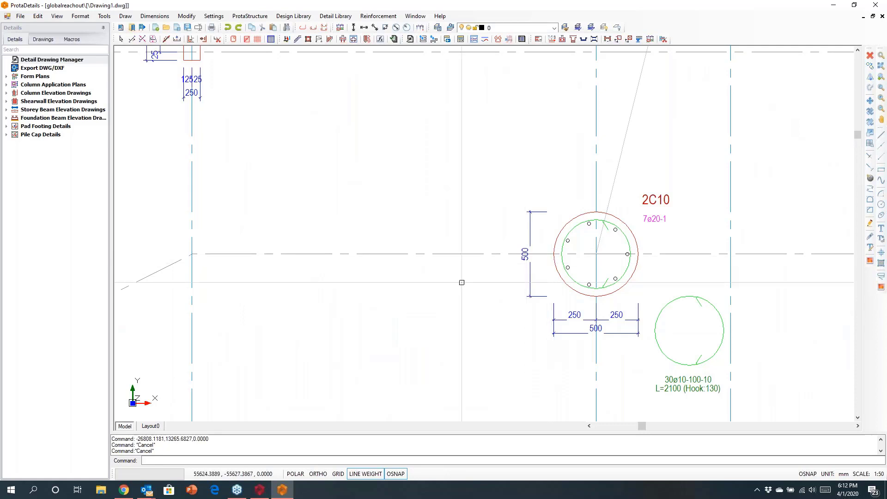
scroll(457, 305, "down", 4)
middle_click_drag(479, 263, 480, 265)
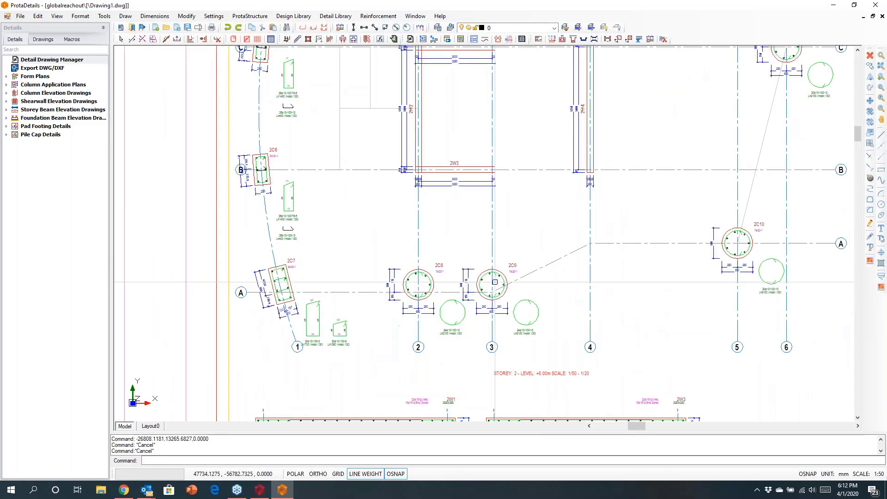
scroll(460, 305, "up", 3)
scroll(535, 259, "down", 8)
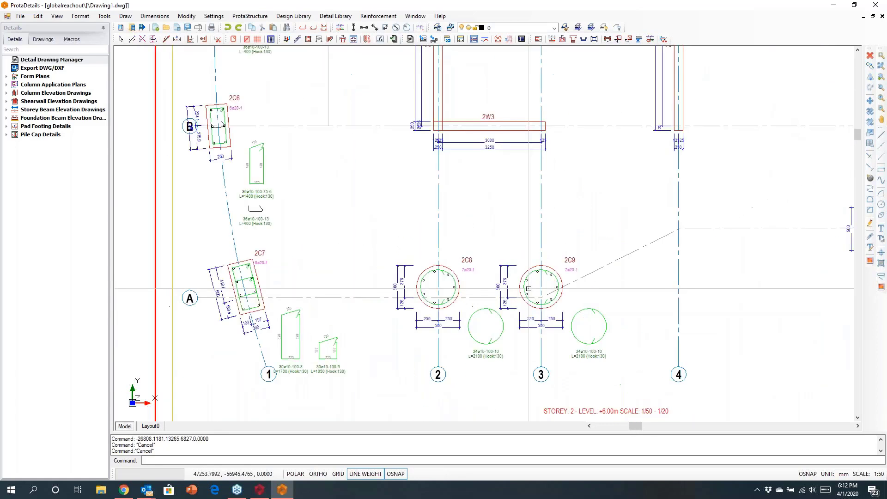
middle_click_drag(562, 337, 498, 139)
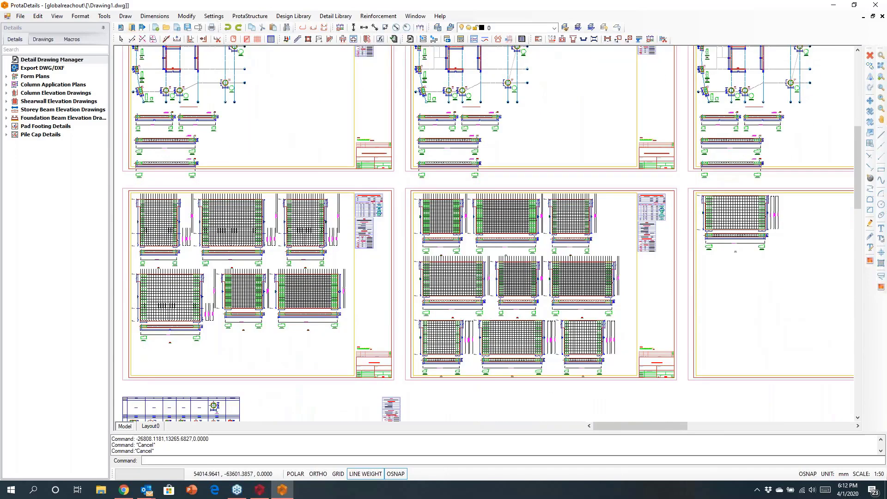
- Inspect the reinforcement on the shearwall elevation sheets and the stirrup spacing on the column elevation sheets
scroll(480, 309, "up", 3)
scroll(479, 309, "up", 5)
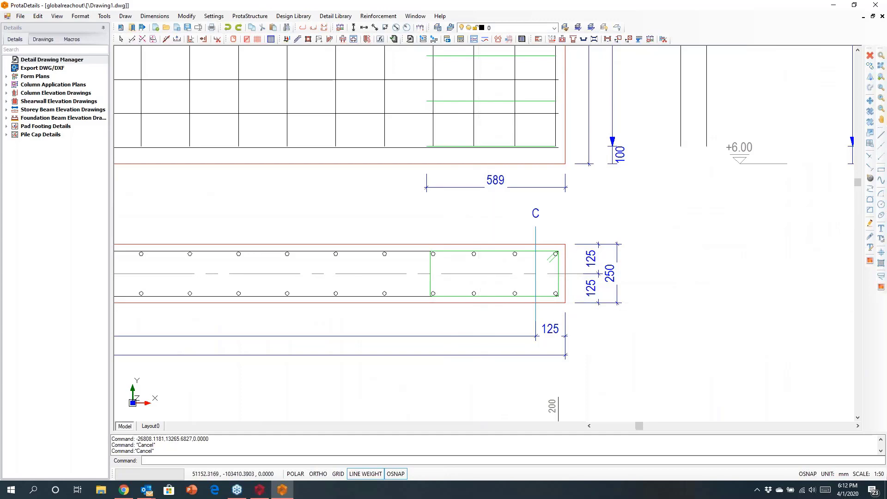
scroll(480, 309, "down", 8)
mouse_move(692, 264)
middle_mouse_down()
mouse_move(408, 229)
mouse_move(253, 233)
middle_mouse_up()
middle_click_drag(671, 227, 197, 252)
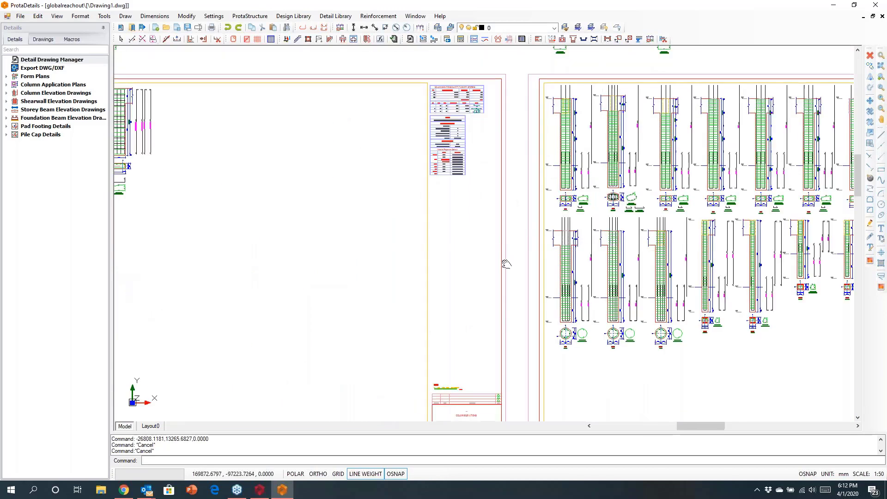
scroll(505, 262, "up", 8)
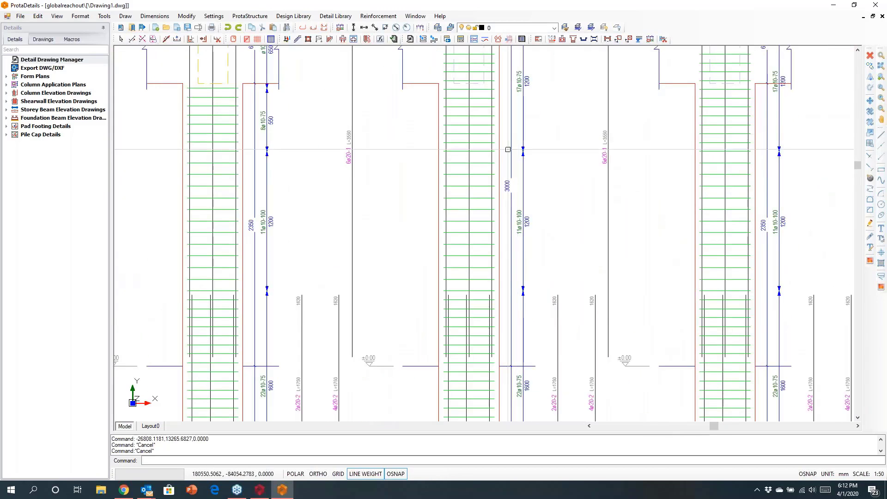
scroll(517, 134, "up", 4)
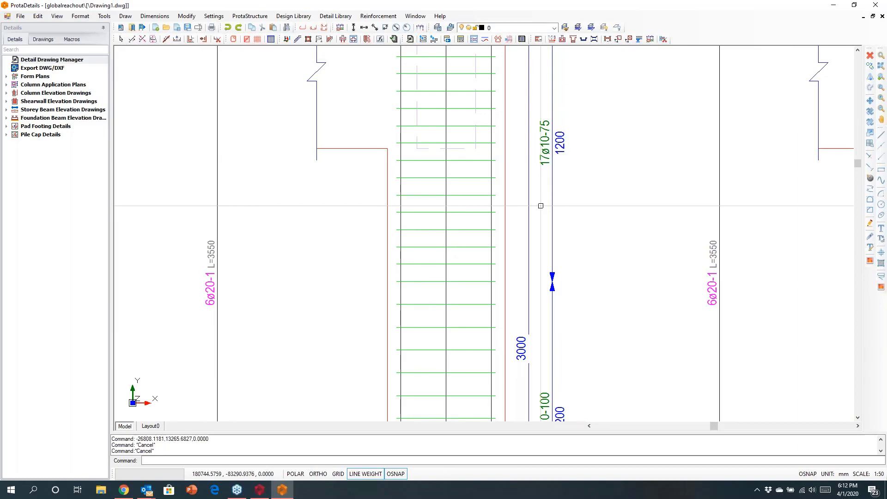
scroll(542, 208, "down", 10)
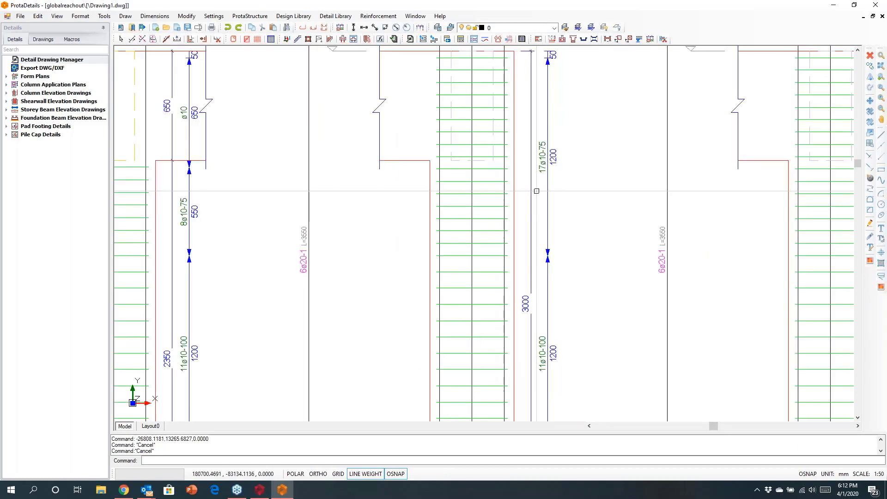
scroll(587, 260, "down", 5)
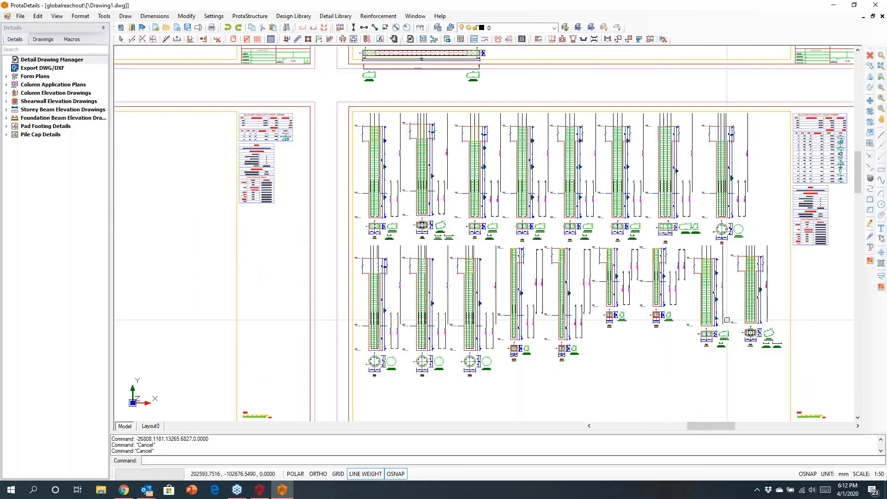
- Inspect the elevations, cross-sections and stirrup shapes of columns 2C1 and 2C2 on the column elevation sheet
scroll(587, 260, "up", 3)
scroll(696, 299, "up", 5)
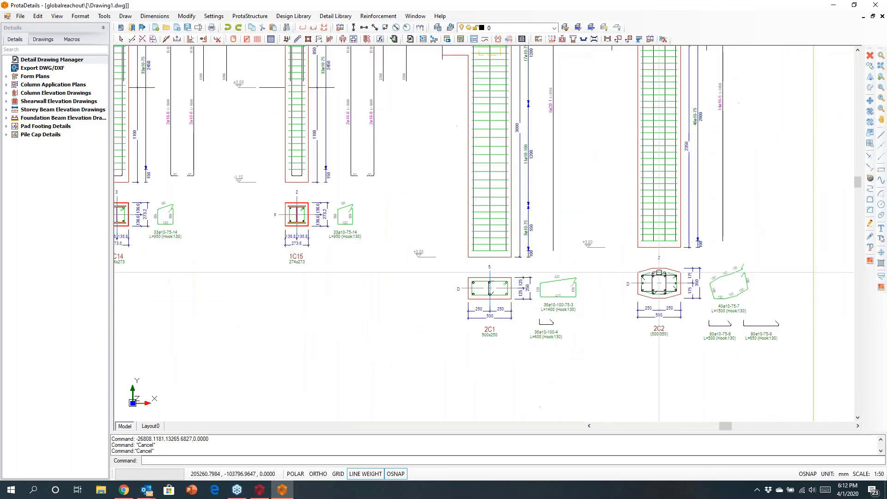
scroll(658, 198, "down", 5)
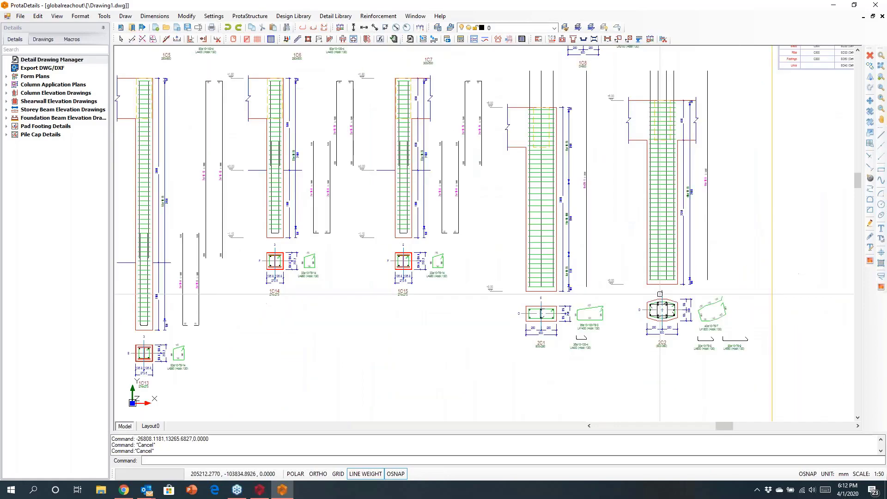
scroll(659, 197, "down", 6)
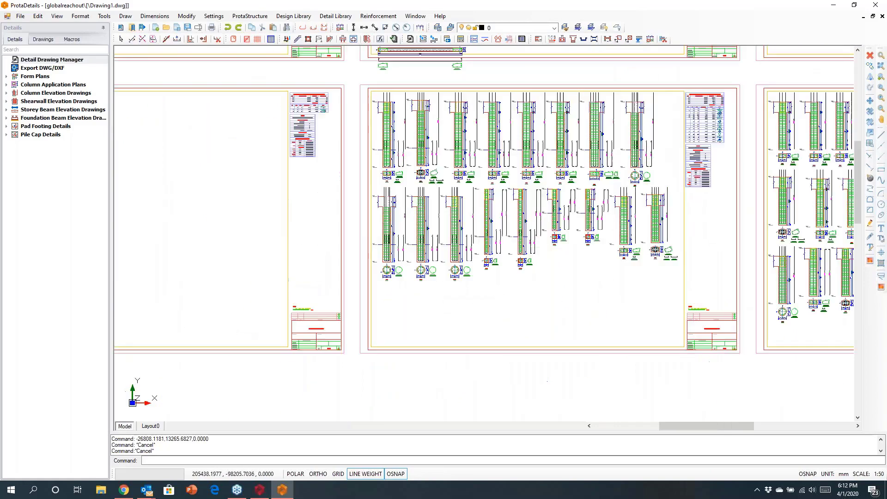
- Examine the column schedule table, including the section, link and tie details of the 250x500 and 300x600 columns
scroll(660, 206, "down", 2)
middle_click_drag(319, 320, 622, 260)
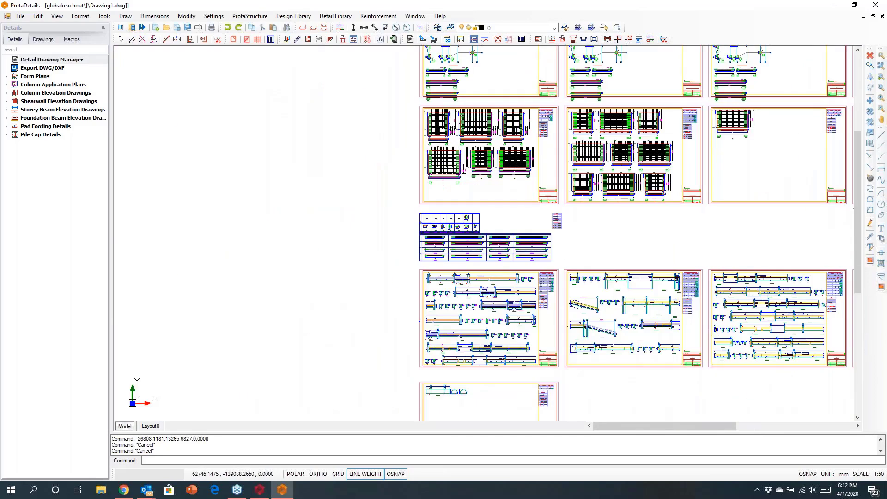
scroll(429, 245, "up", 7)
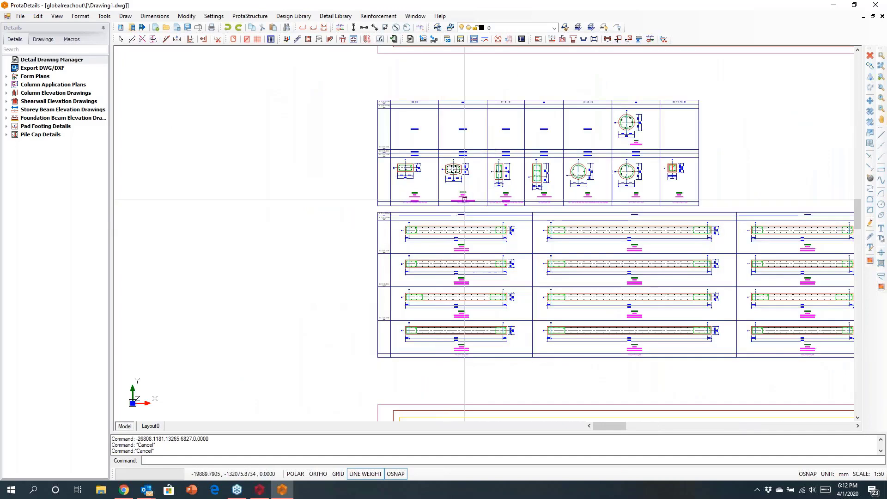
scroll(513, 166, "up", 6)
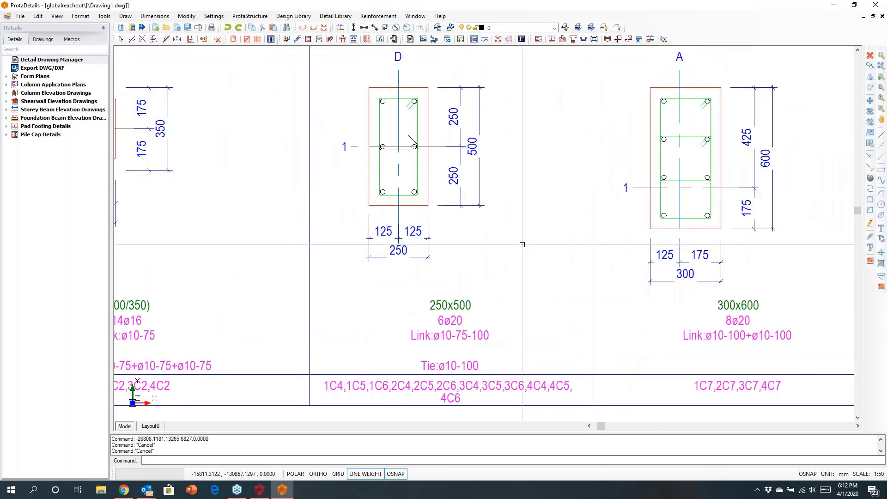
middle_click_drag(486, 264, 397, 271)
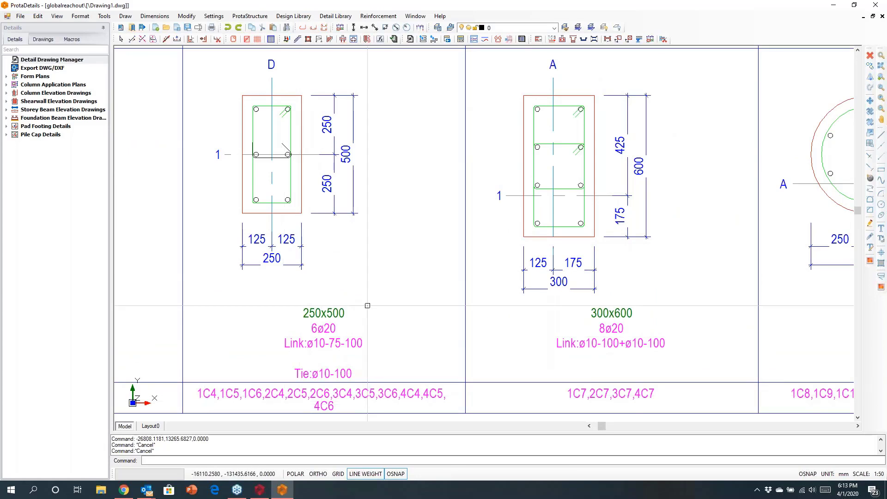
scroll(368, 282, "down", 3)
scroll(369, 282, "down", 6)
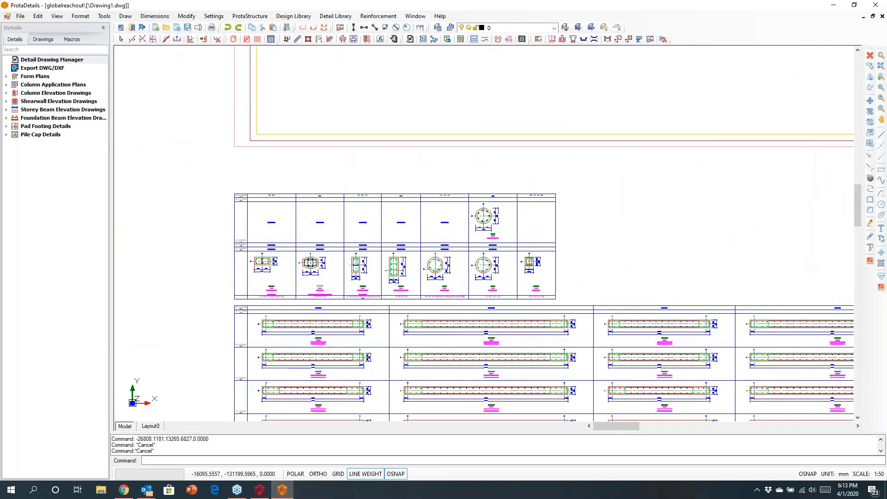
- Inspect the elevation of storey beam 1B7 (350x650), including its longitudinal bar labels and stirrup zones
mouse_move(418, 347)
middle_mouse_down()
mouse_move(357, 217)
mouse_move(357, 239)
middle_mouse_up()
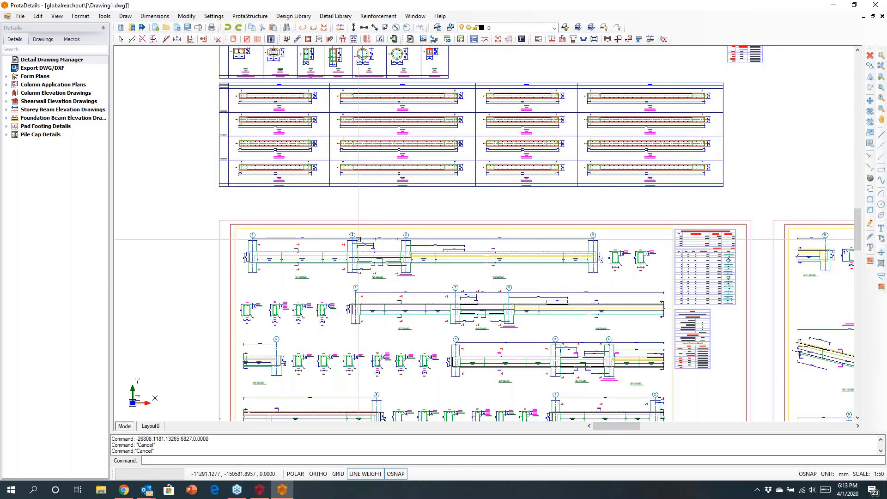
scroll(259, 266, "up", 6)
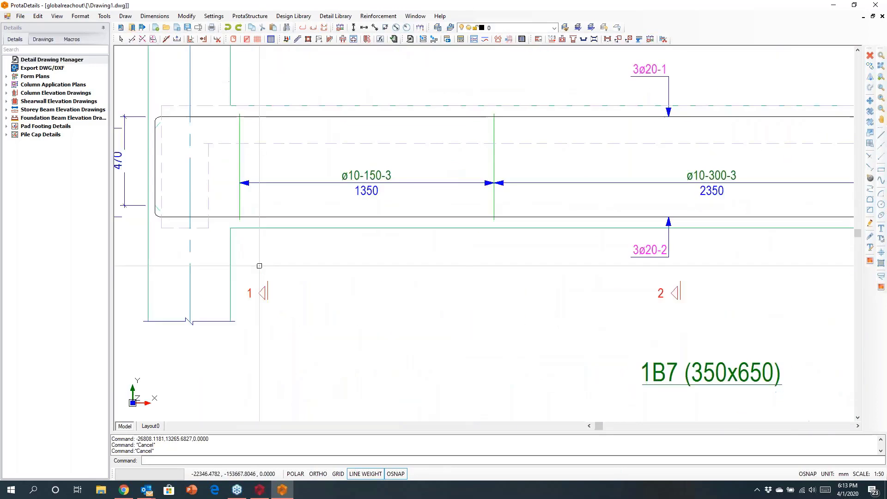
scroll(259, 265, "down", 4)
middle_click_drag(547, 289, 441, 259)
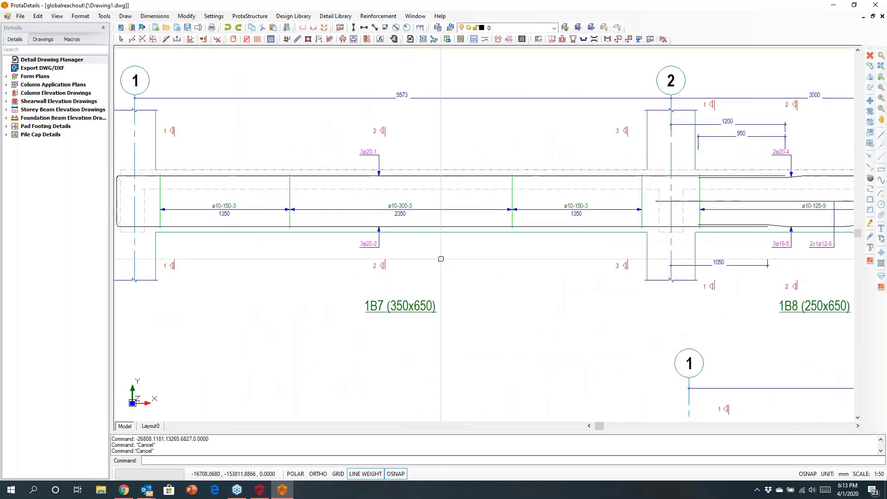
scroll(236, 176, "up", 1)
middle_click_drag(254, 219, 384, 220)
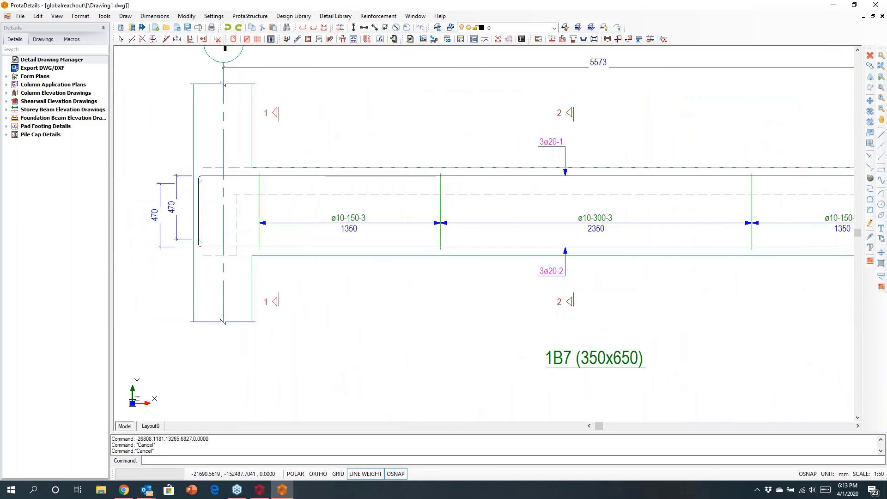
scroll(347, 202, "up", 1)
middle_click_drag(852, 216, 527, 215)
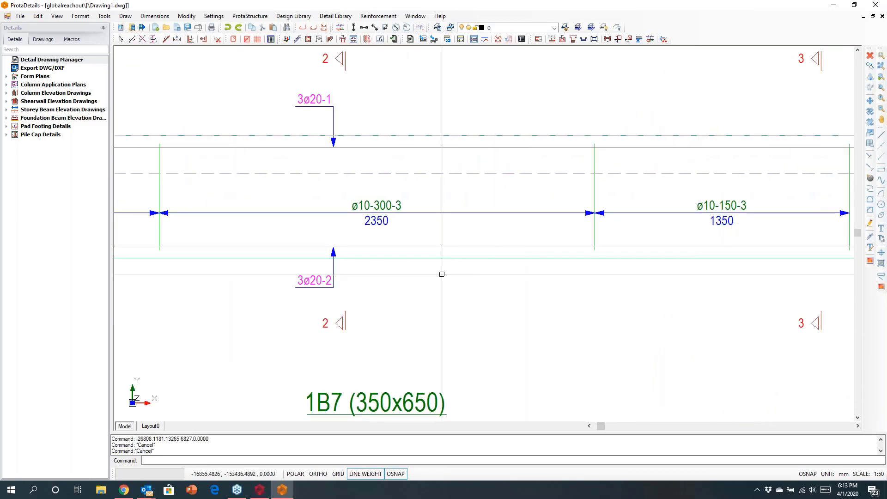
scroll(441, 273, "down", 2)
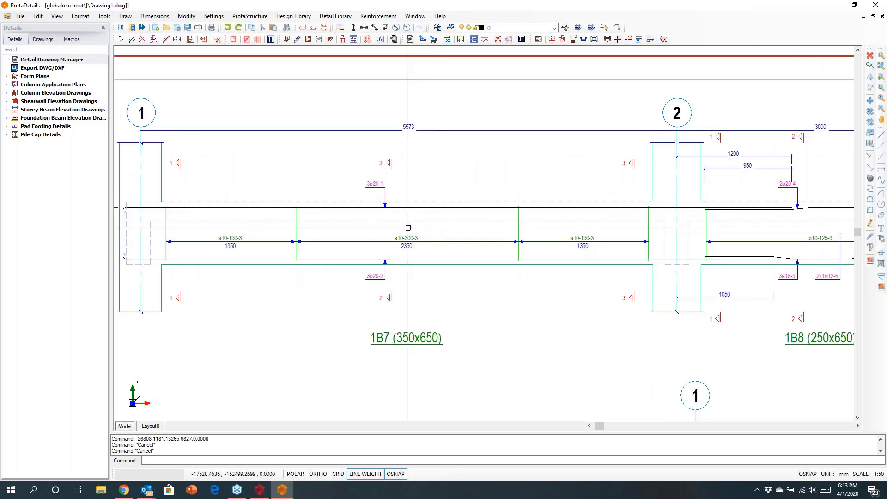
scroll(375, 198, "up", 2)
scroll(370, 187, "up", 1)
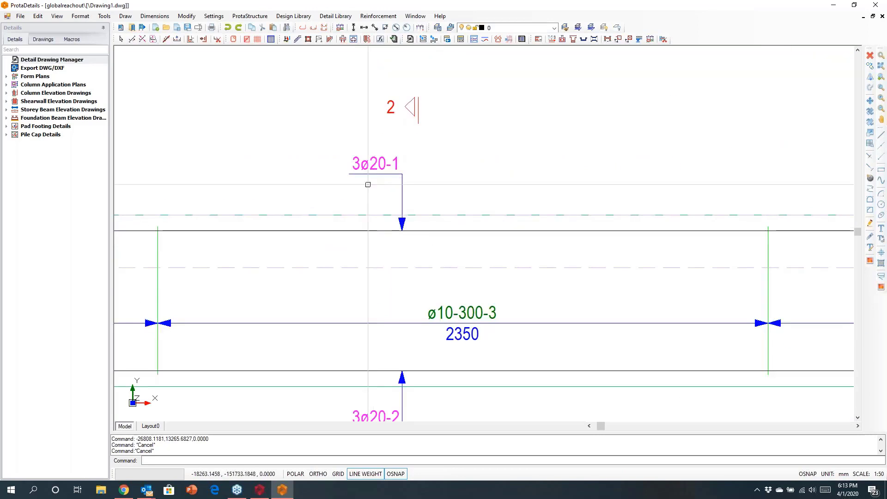
- Inspect the bar laps, stirrup zones and rebar labels along the adjoining beams 1B8 and 1B9
scroll(364, 185, "down", 2)
middle_click_drag(653, 214, 257, 219)
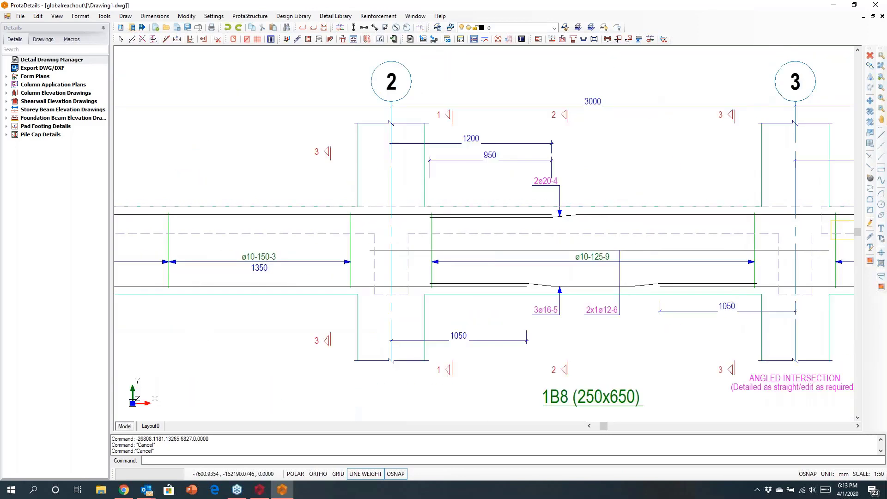
middle_click_drag(535, 217, 194, 202)
middle_click_drag(577, 198, 188, 185)
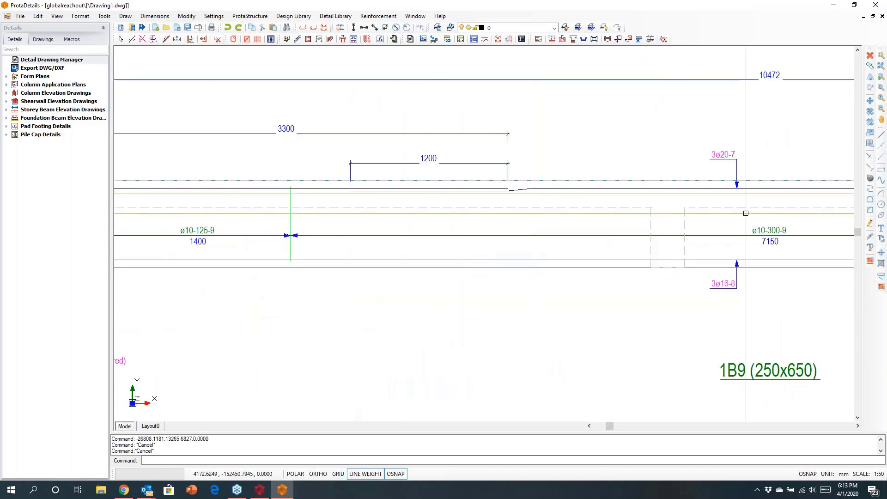
scroll(508, 208, "down", 1)
scroll(490, 205, "down", 1)
middle_click_drag(669, 219, 535, 212)
scroll(373, 170, "up", 5)
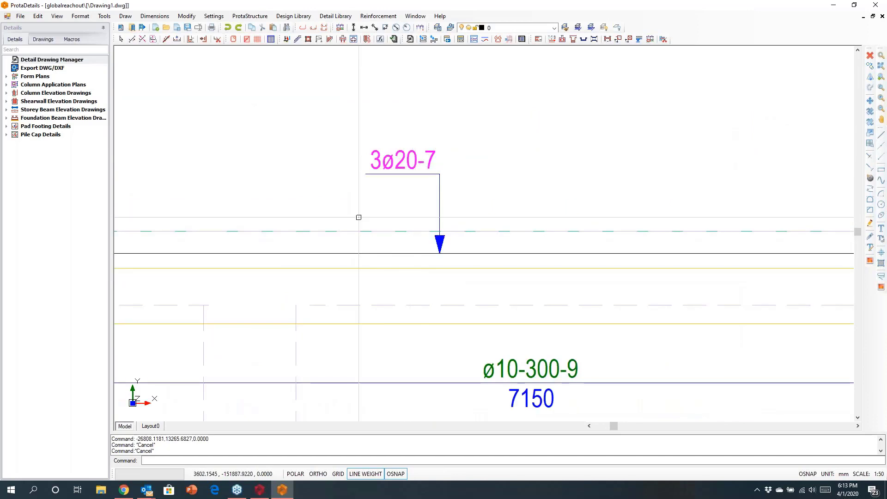
scroll(358, 217, "down", 5)
- Review the beam elevations quantity take-off table, including bar lengths, bending shapes and total weight
mouse_move(564, 272)
middle_mouse_down()
mouse_move(284, 235)
mouse_move(134, 233)
middle_mouse_up()
scroll(565, 236, "up", 6)
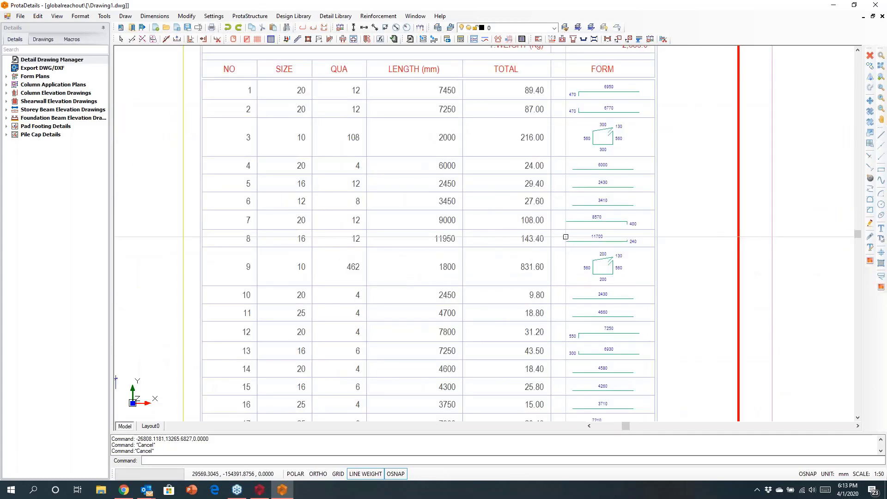
scroll(239, 236, "up", 2)
scroll(317, 218, "up", 3)
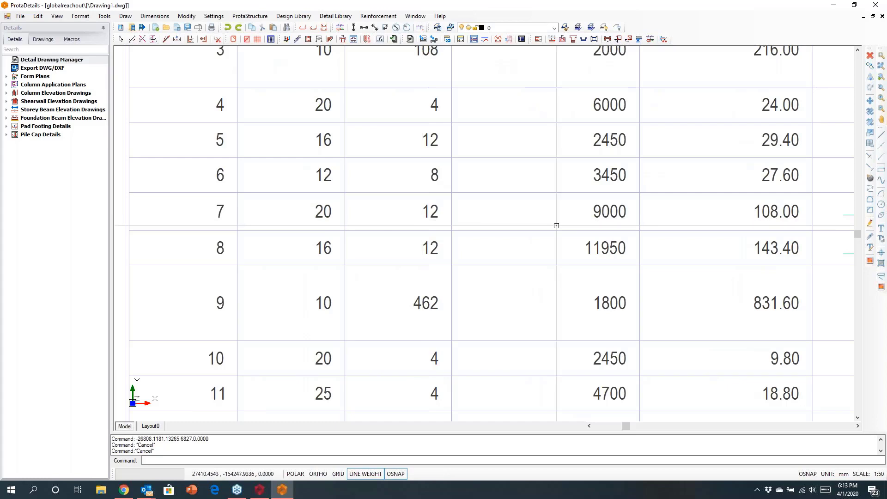
scroll(526, 229, "down", 2)
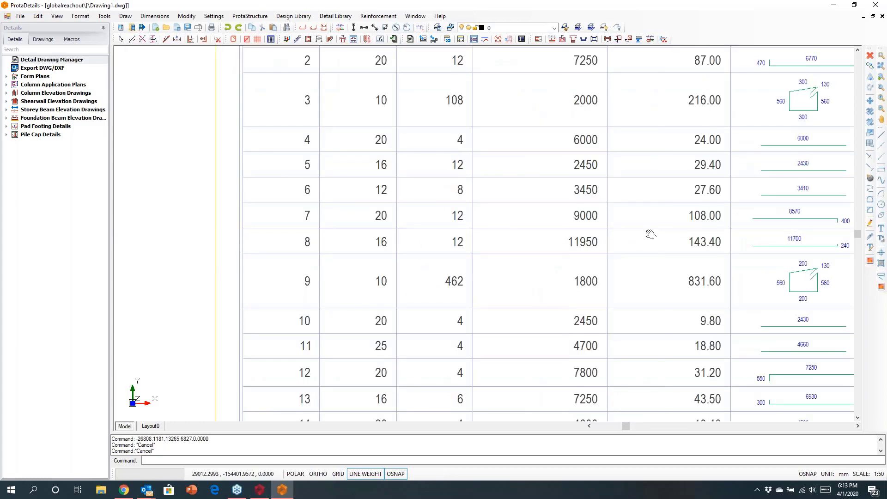
middle_click_drag(649, 234, 429, 234)
scroll(597, 221, "up", 2)
scroll(597, 221, "up", 2)
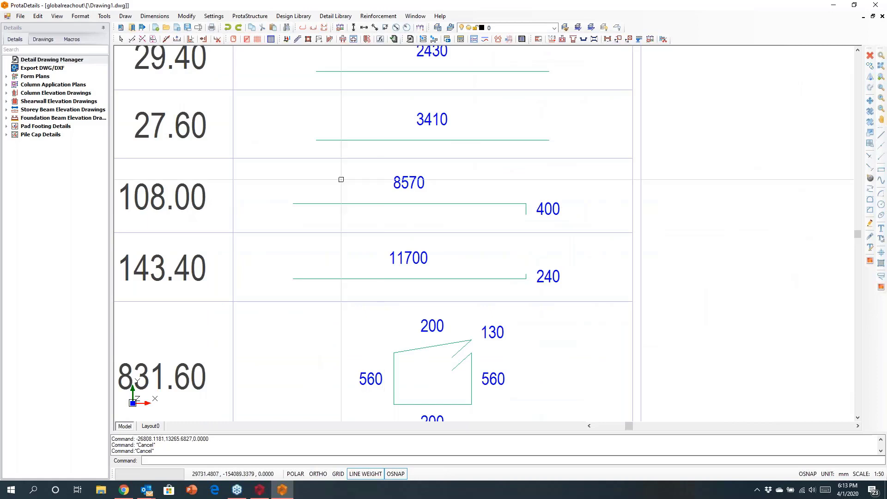
scroll(524, 233, "down", 5)
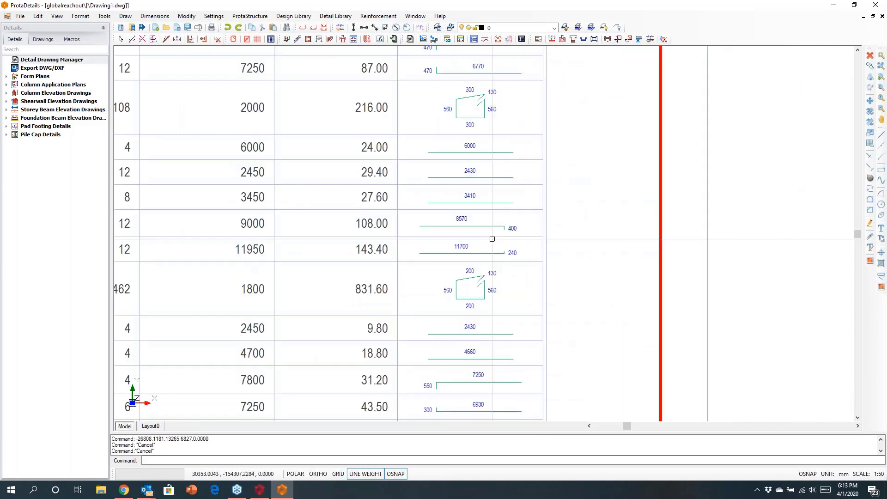
middle_click_drag(524, 196, 535, 277)
scroll(518, 200, "up", 3)
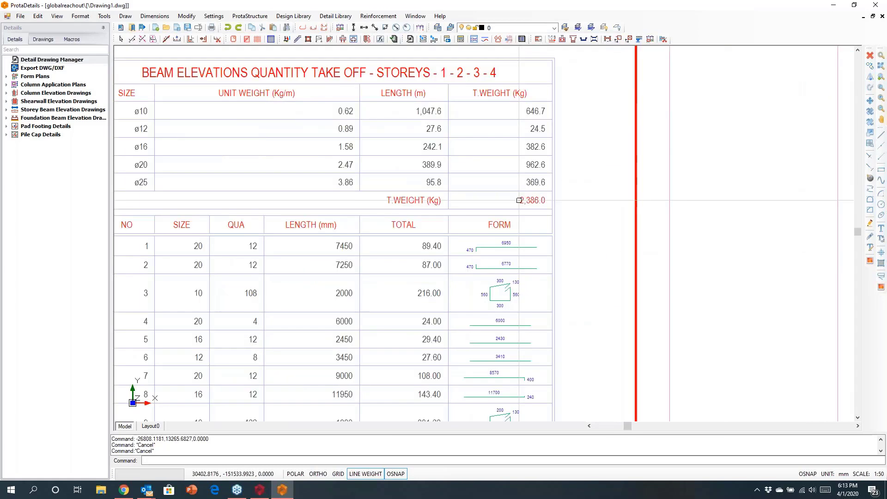
scroll(519, 201, "up", 1)
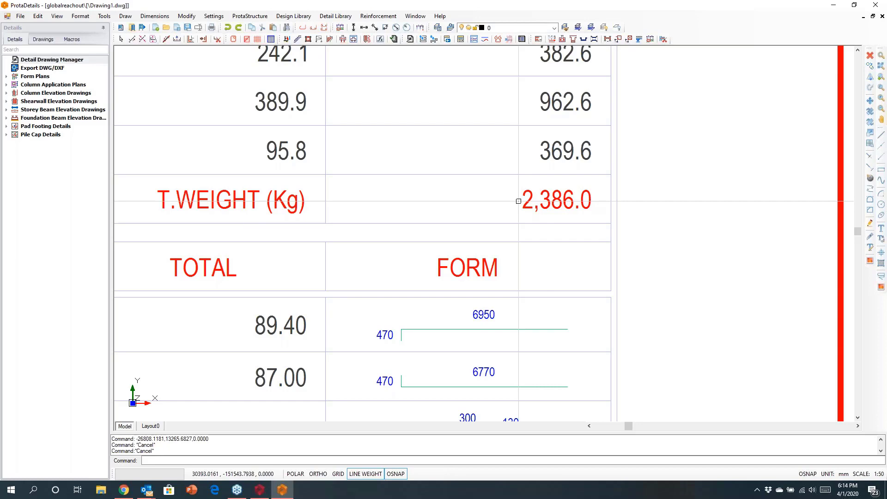
- Inspect the inclined beam elevations 1B29 and 1B31 and their neighbouring sections on the next beam sheet
scroll(518, 201, "down", 6)
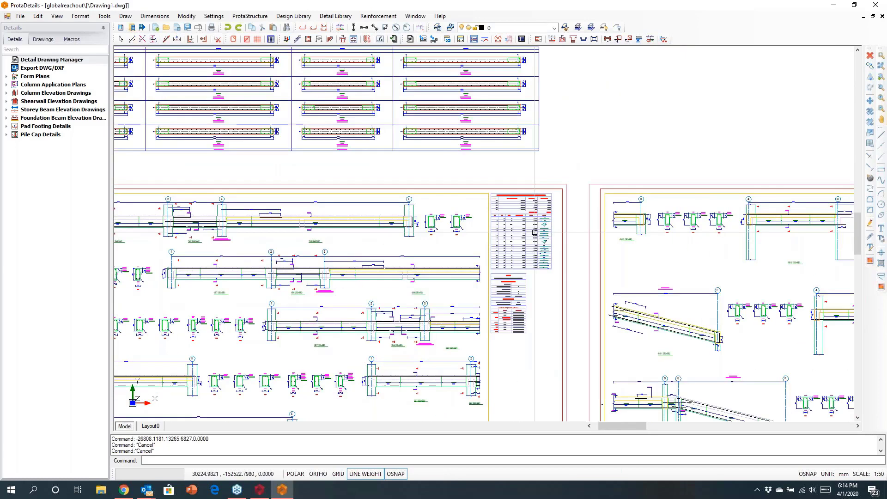
middle_click_drag(407, 271, 532, 186)
scroll(532, 185, "down", 2)
mouse_move(684, 231)
middle_mouse_down()
mouse_move(670, 218)
mouse_move(521, 195)
middle_mouse_up()
scroll(530, 277, "up", 8)
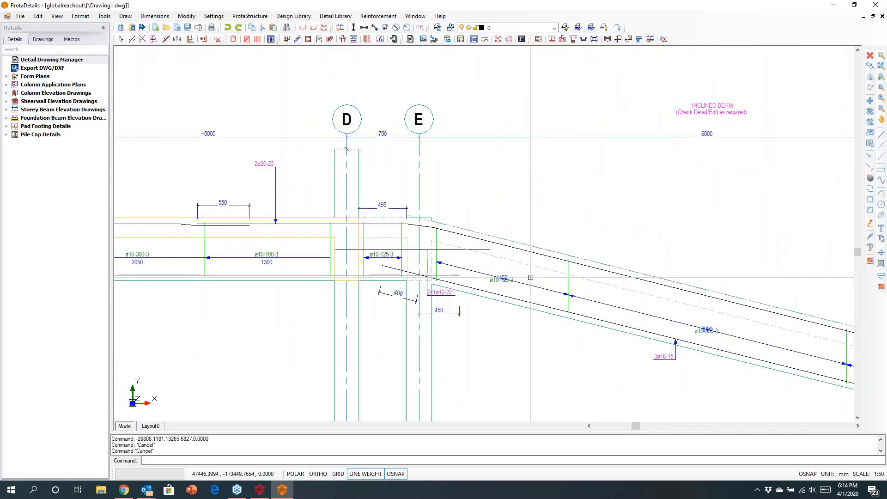
scroll(571, 292, "down", 3)
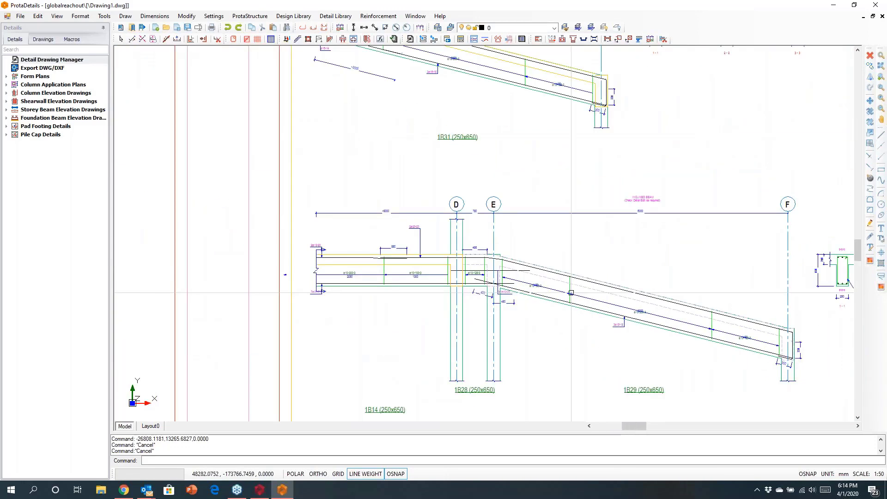
scroll(570, 293, "down", 2)
scroll(571, 292, "down", 6)
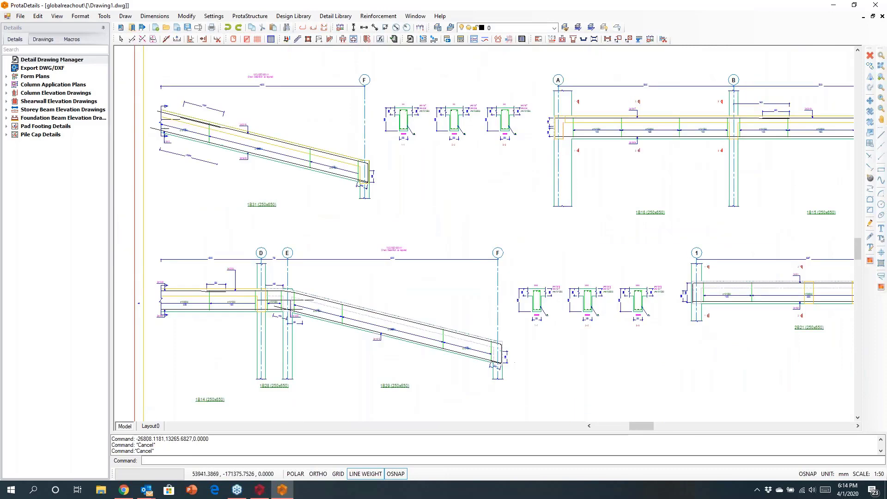
- Move the 3B27 beam elevation and its three cross-sections into the empty space below the 2B27 elevation on the last beam sheet
mouse_move(651, 265)
middle_mouse_down()
mouse_move(320, 265)
mouse_move(433, 267)
mouse_move(345, 268)
middle_mouse_up()
middle_click_drag(651, 250, 316, 241)
middle_click_drag(659, 245, 345, 242)
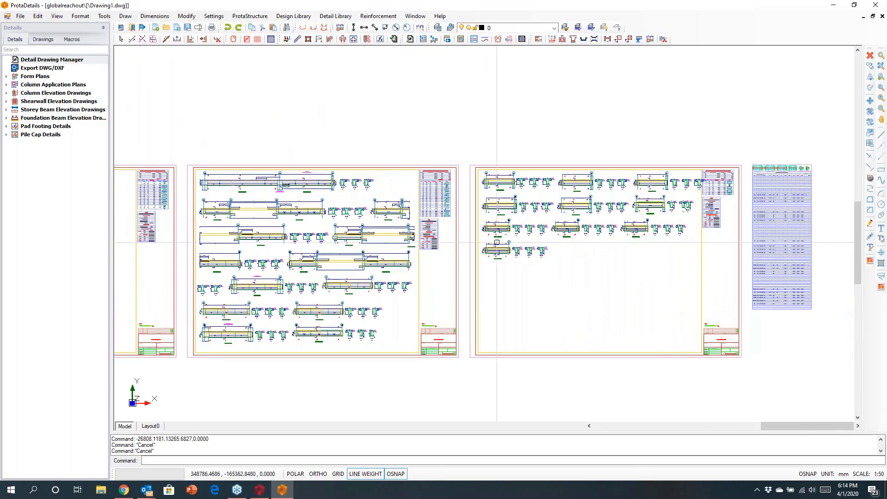
scroll(654, 236, "up", 5)
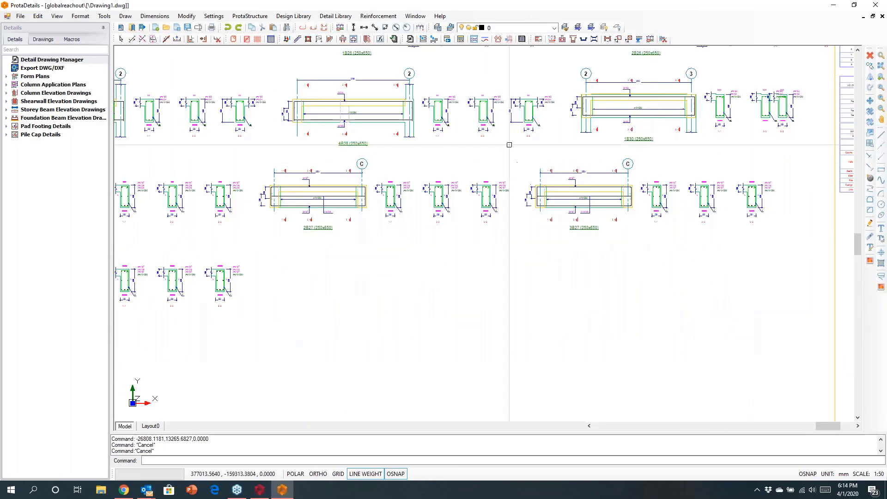
left_click(509, 145)
left_click(811, 274)
right_click(652, 246)
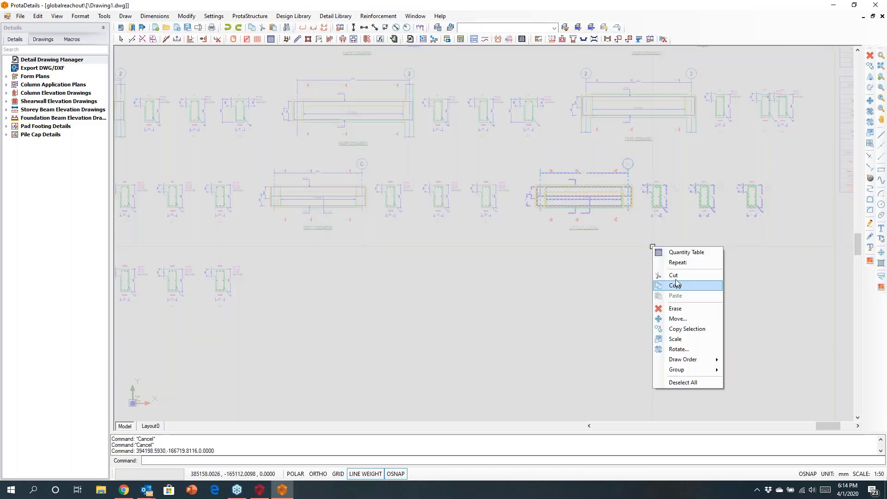
left_click(677, 319)
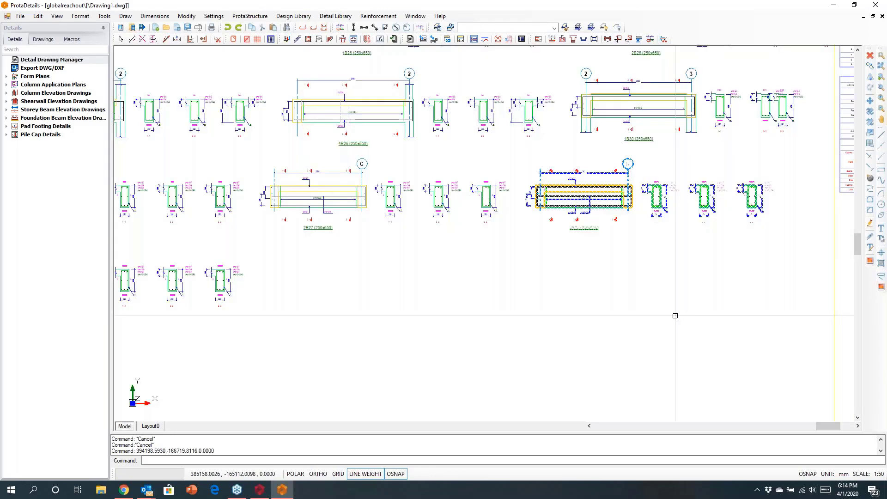
left_click(651, 240)
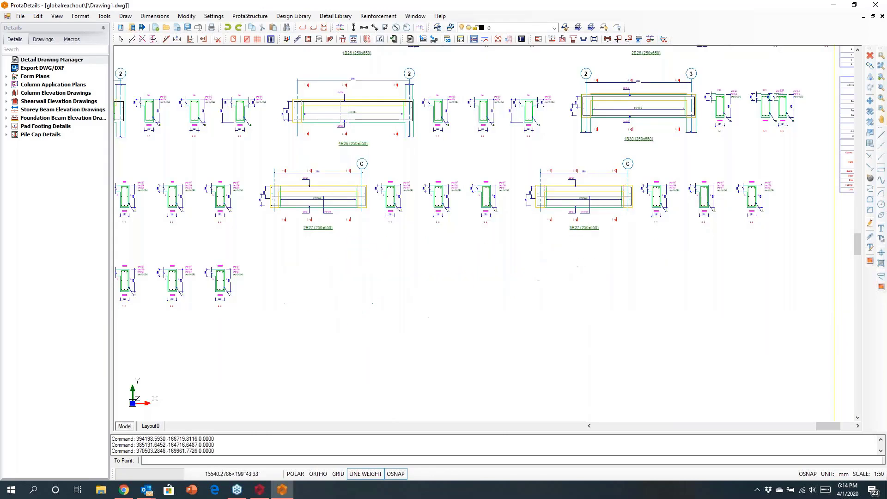
left_click(397, 331)
scroll(519, 283, "up", 2)
scroll(518, 283, "down", 2)
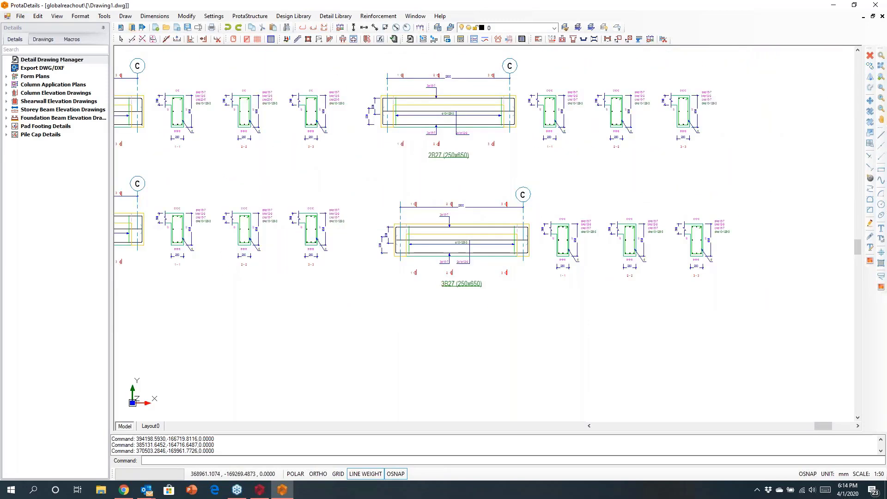
- With ortho mode on, split the 3B27 beam elevation with a vertical cut and place its detached end and cross-sections below 4B27
left_click(663, 40)
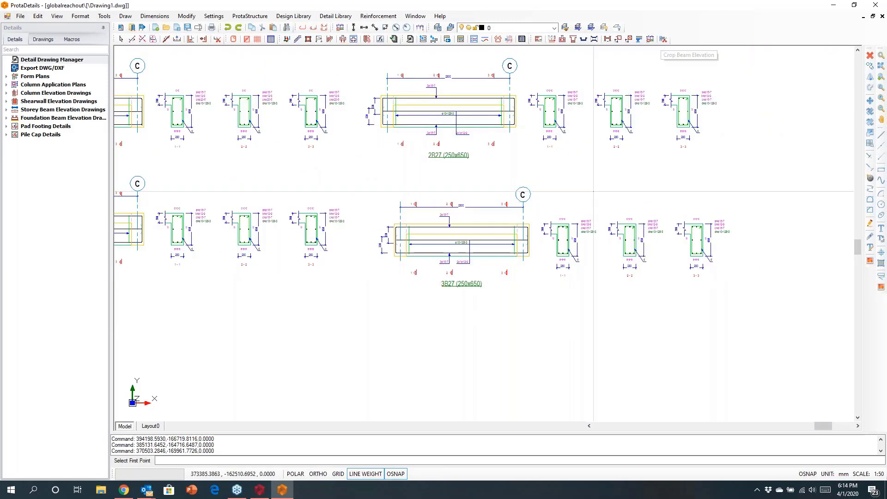
left_click(324, 476)
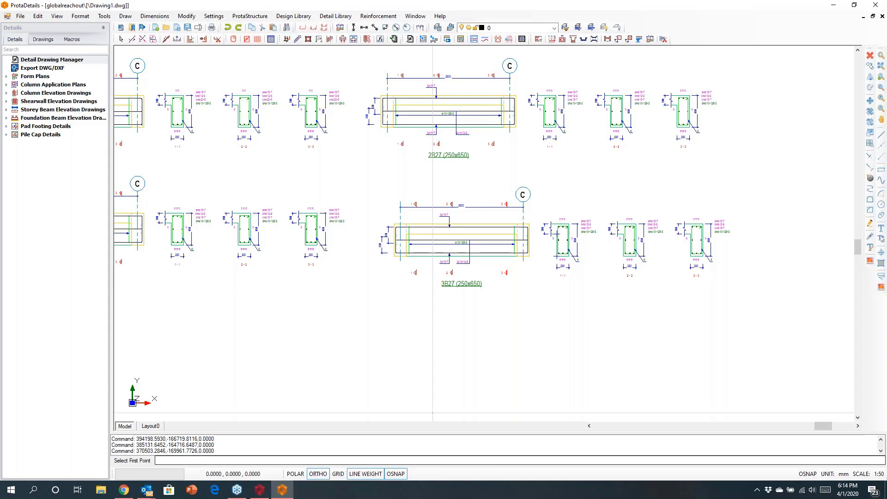
left_click(488, 179)
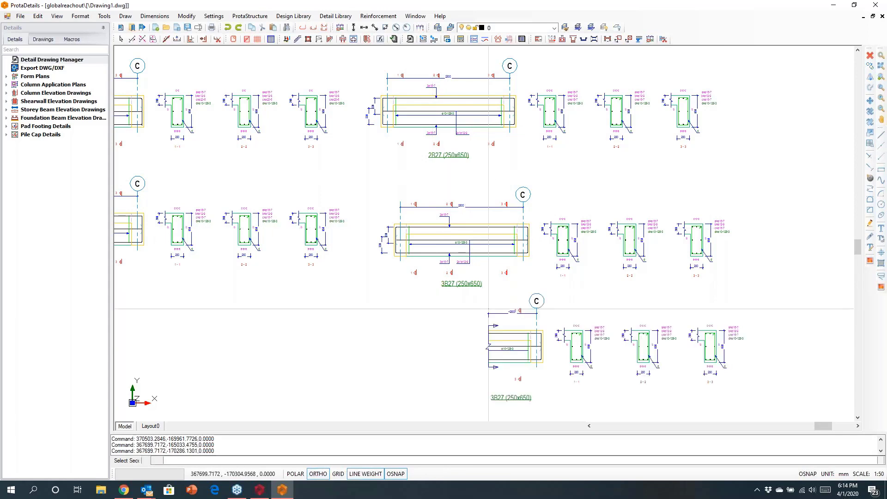
middle_click_drag(149, 340, 376, 255)
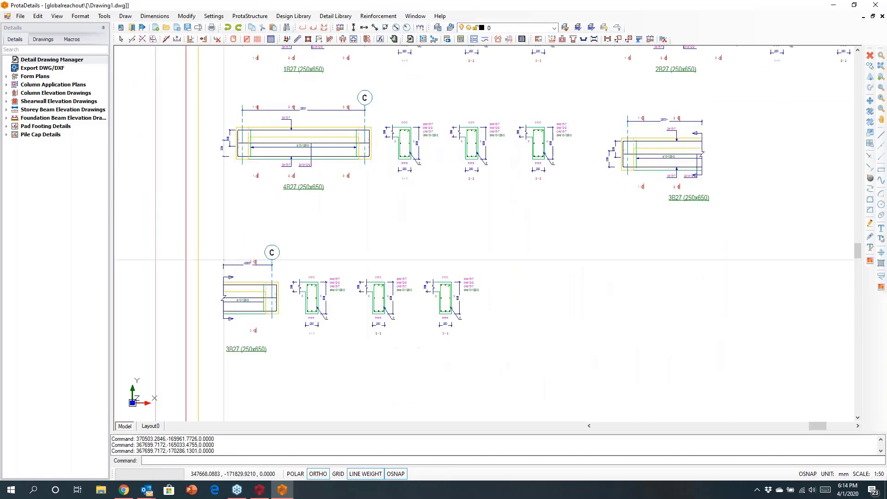
left_click(240, 241)
- Examine both parts of the split 3B27 elevation, including their break lines, labels and positions on the sheet
scroll(765, 187, "up", 3)
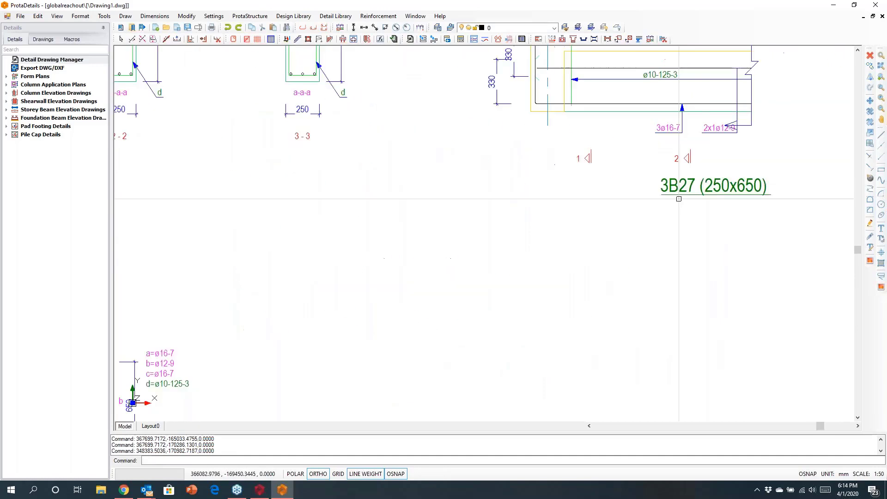
scroll(700, 215, "down", 2)
middle_click_drag(129, 412, 371, 336)
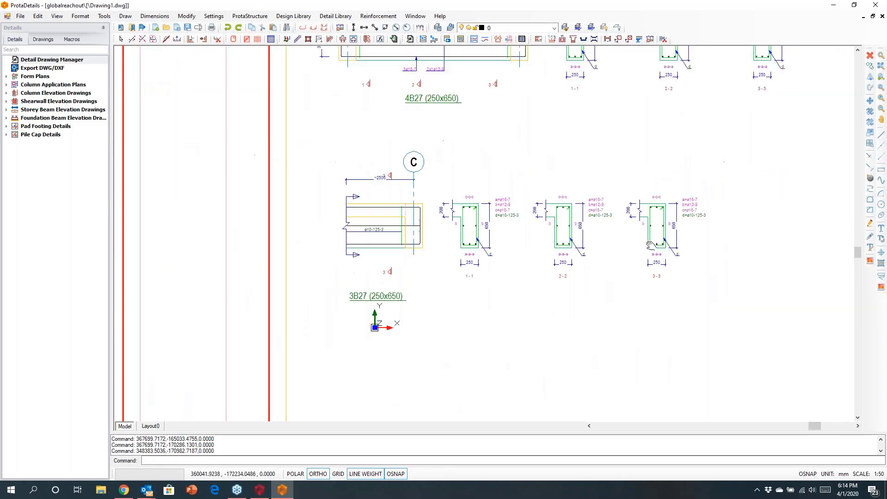
scroll(365, 312, "up", 3)
scroll(366, 312, "down", 6)
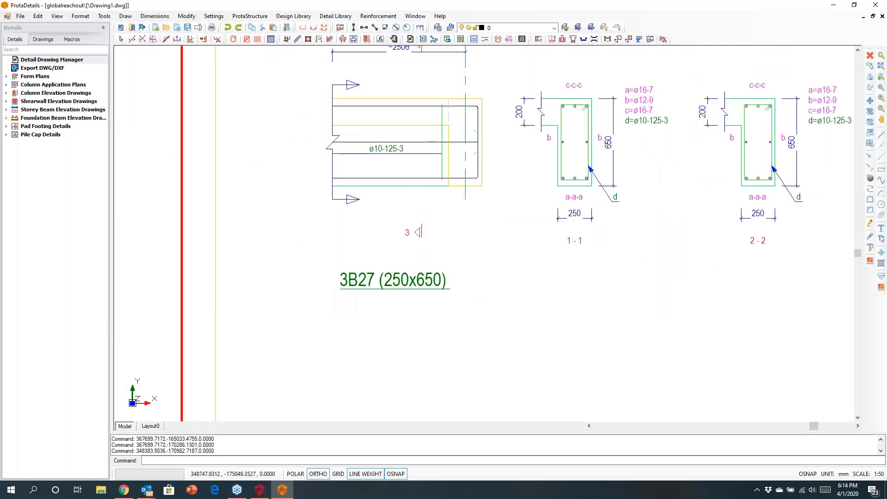
scroll(394, 305, "down", 2)
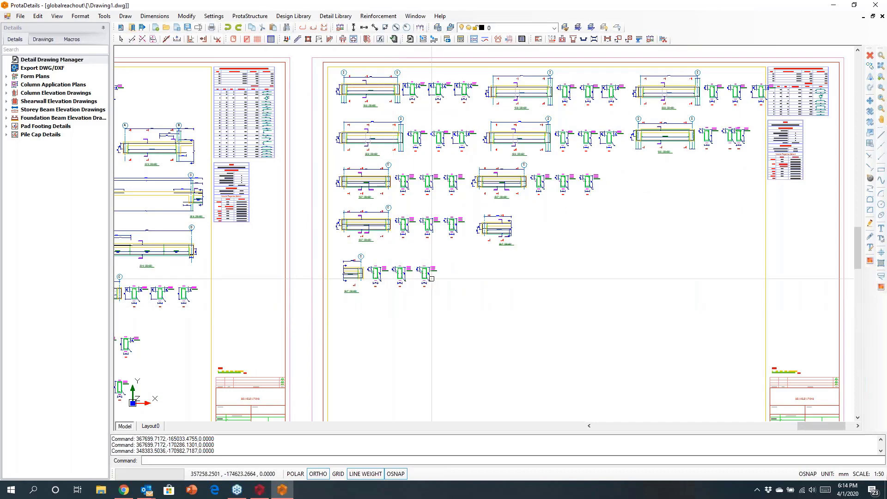
key("Escape")
key("Escape")
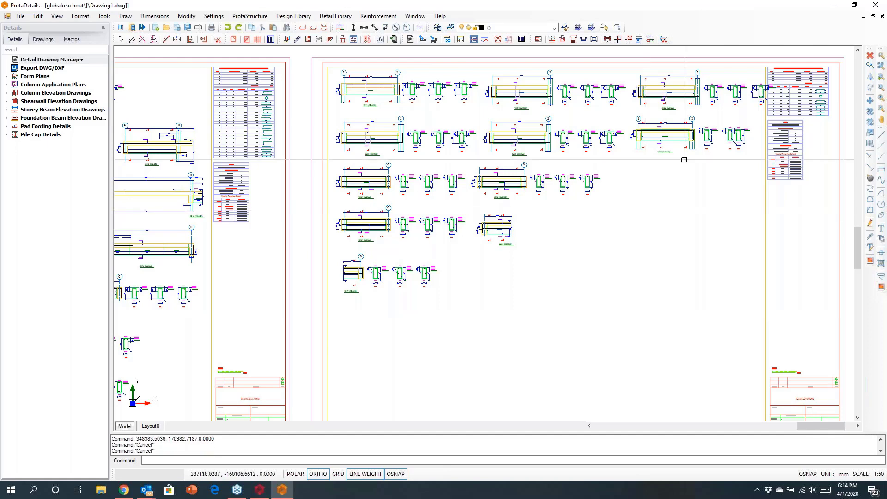
- Set the diameter of the top longitudinal bars in beam elevation 1B30 to 20
scroll(641, 205, "up", 5)
scroll(601, 164, "up", 2)
double_click(603, 166)
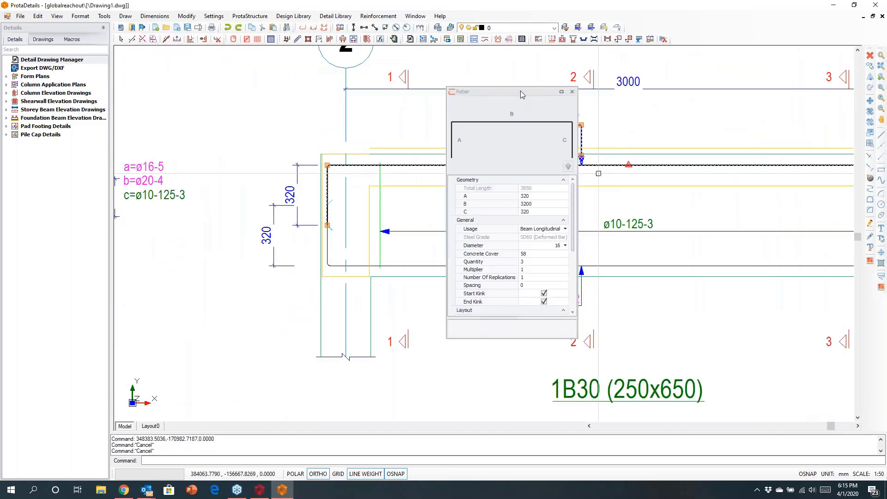
left_click_drag(512, 94, 234, 104)
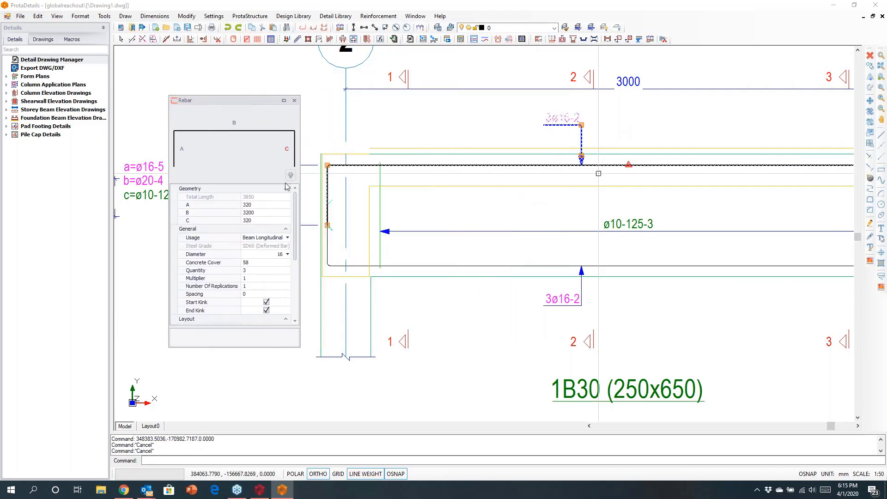
left_click(287, 254)
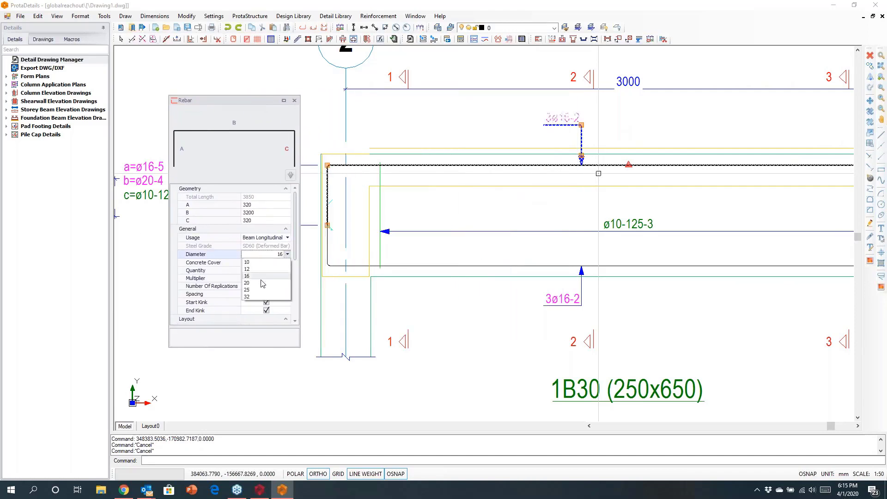
left_click(292, 277)
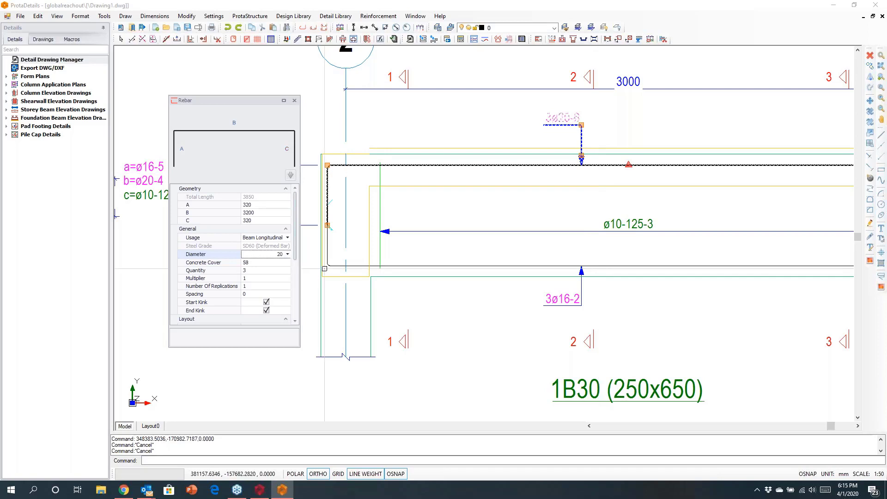
key("Escape")
scroll(528, 140, "down", 5)
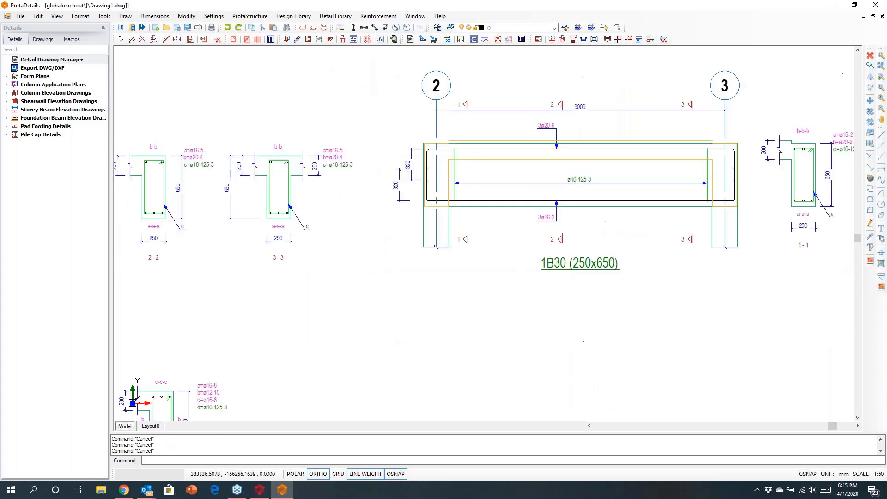
- Review the beam elevations quantity take-off bar shapes and the concrete beam rebar schedule with its span-type diagrams
mouse_move(655, 194)
middle_mouse_down()
mouse_move(533, 251)
mouse_move(251, 342)
middle_mouse_up()
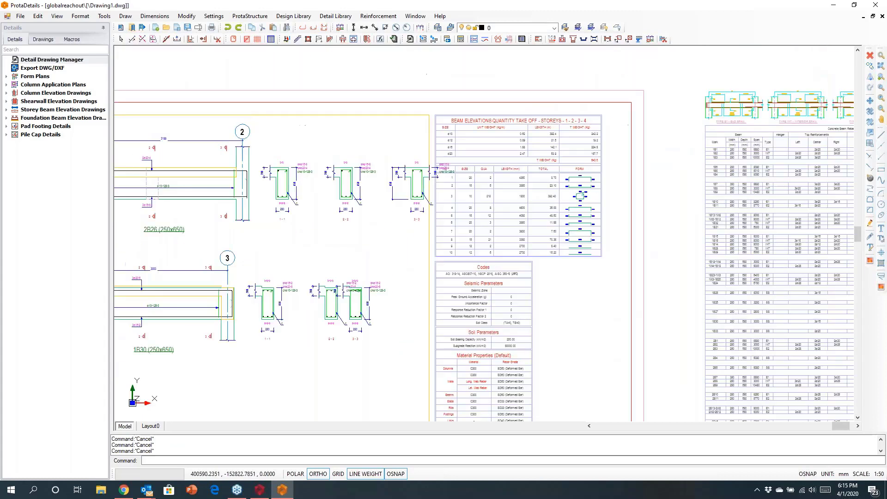
scroll(579, 181, "up", 2)
scroll(589, 166, "up", 3)
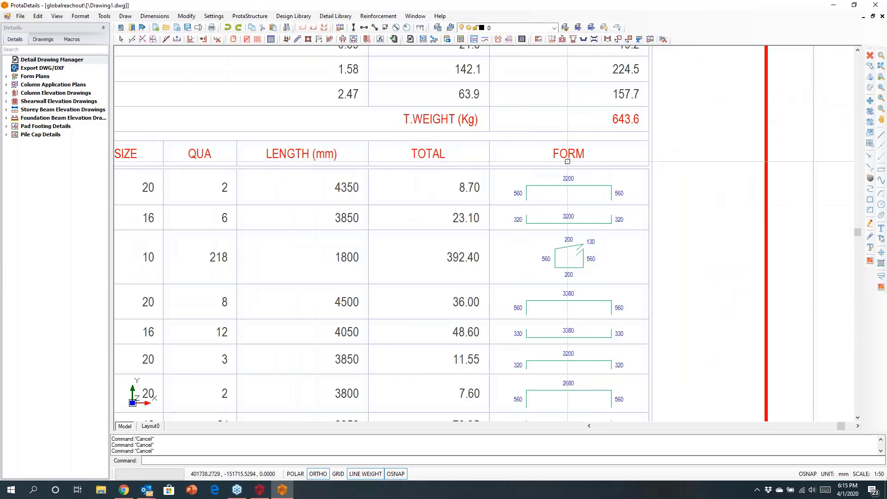
scroll(592, 159, "down", 6)
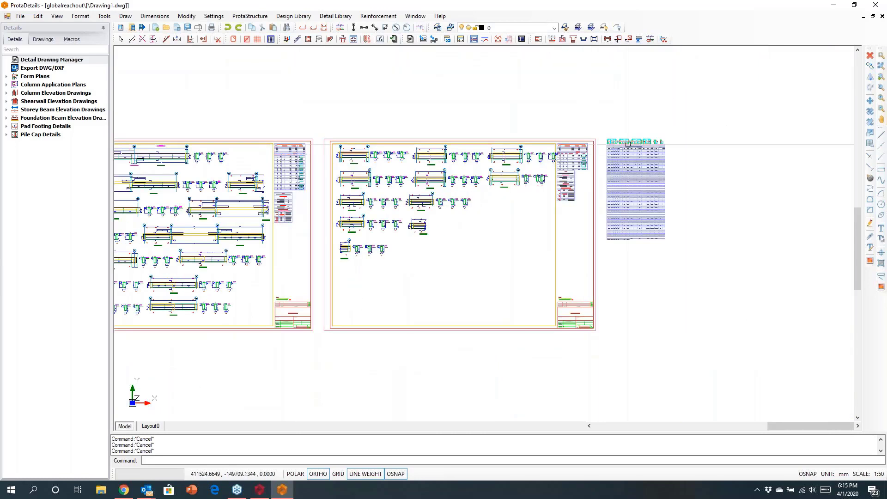
scroll(661, 142, "up", 6)
scroll(531, 193, "up", 3)
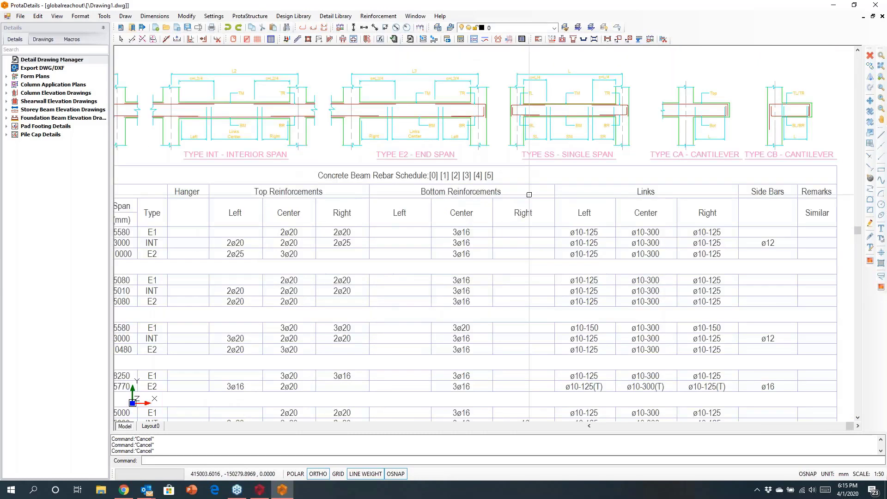
scroll(529, 195, "down", 1)
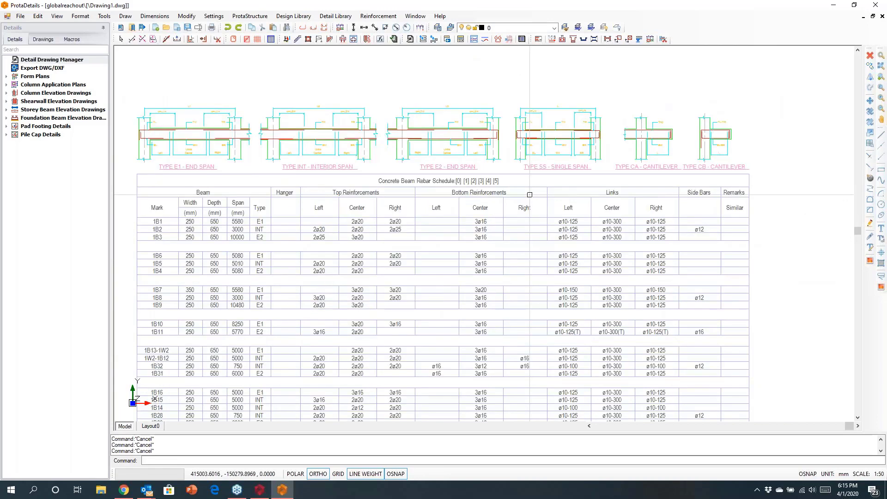
middle_click_drag(441, 241, 468, 192)
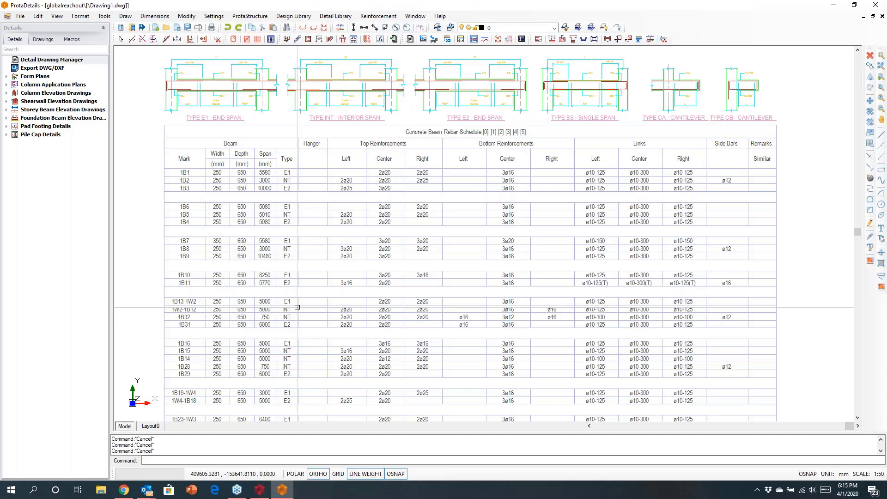
scroll(297, 307, "down", 5)
scroll(383, 165, "up", 2)
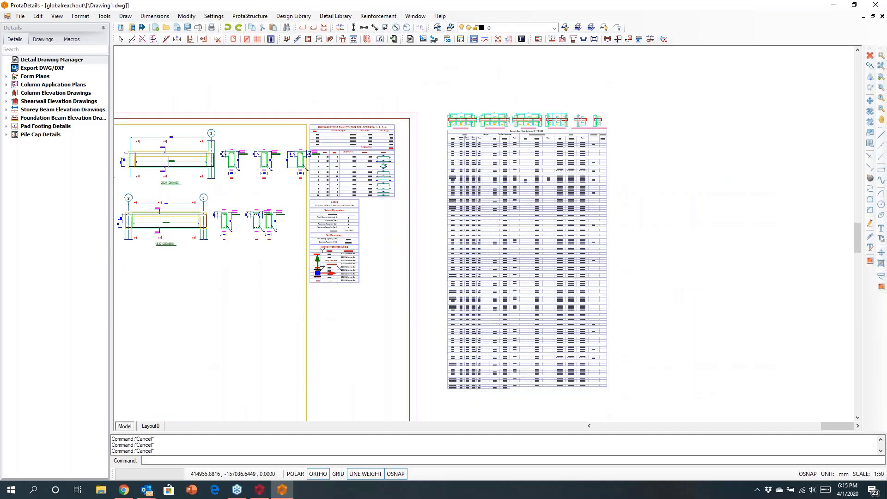
- Examine the pad footing and pile cap detail sheets at the lower end of the sheet layout
scroll(552, 222, "down", 2)
scroll(541, 236, "down", 1)
mouse_move(386, 313)
middle_mouse_down()
mouse_move(457, 268)
mouse_move(635, 216)
middle_mouse_up()
mouse_move(535, 264)
middle_mouse_down()
mouse_move(708, 256)
mouse_move(725, 237)
middle_mouse_up()
scroll(726, 233, "down", 2)
middle_click_drag(389, 342, 812, 201)
middle_click_drag(402, 258, 573, 209)
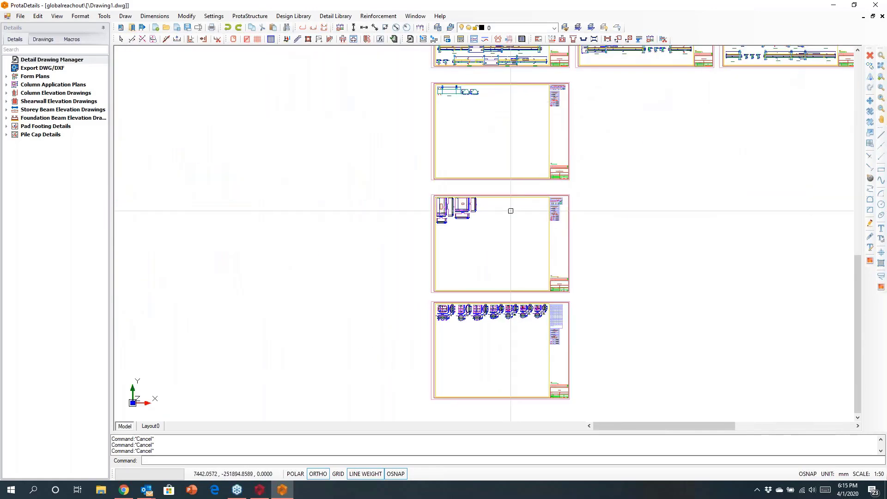
scroll(510, 210, "up", 2)
scroll(484, 211, "up", 1)
scroll(459, 212, "down", 1)
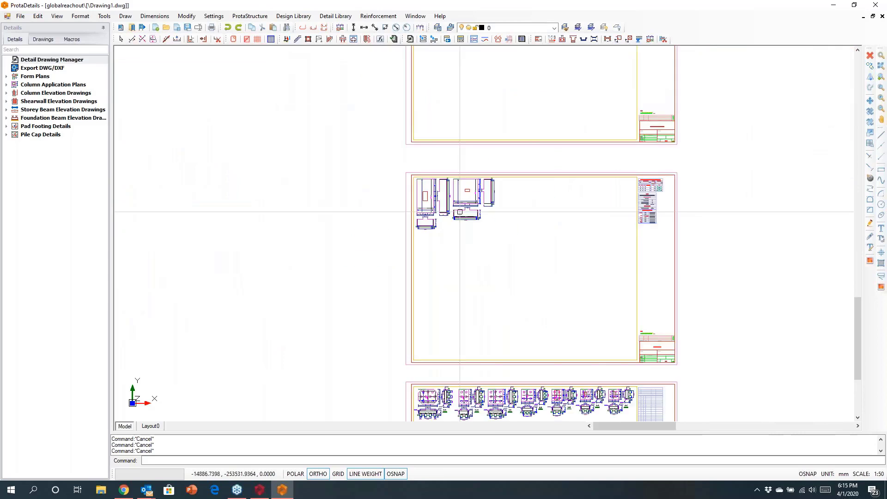
middle_click_drag(480, 248, 463, 95)
scroll(512, 256, "up", 3)
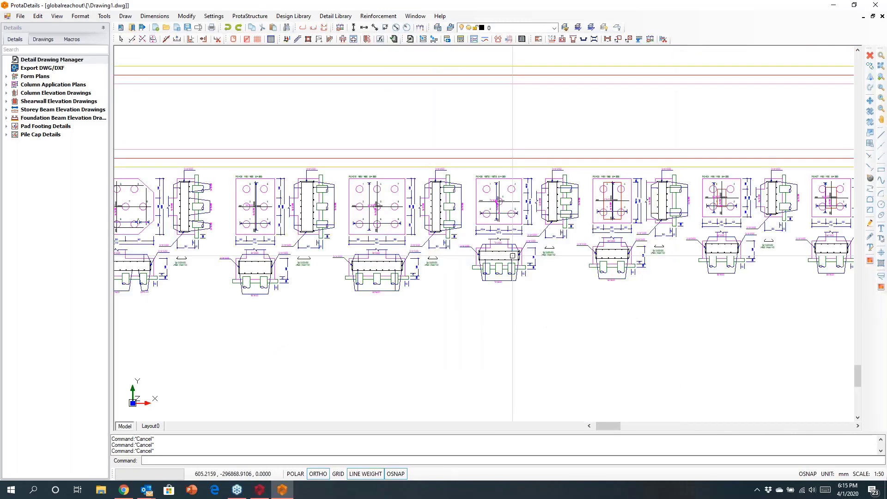
scroll(512, 272, "down", 5)
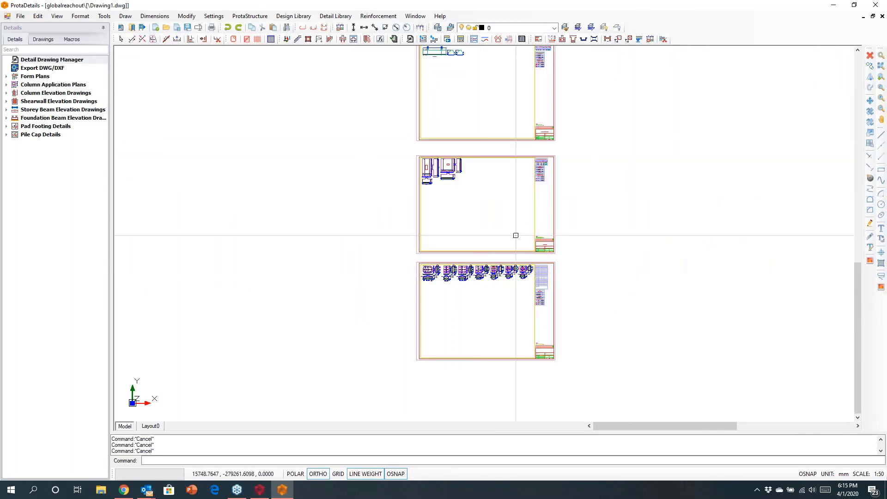
middle_click_drag(515, 235, 342, 317)
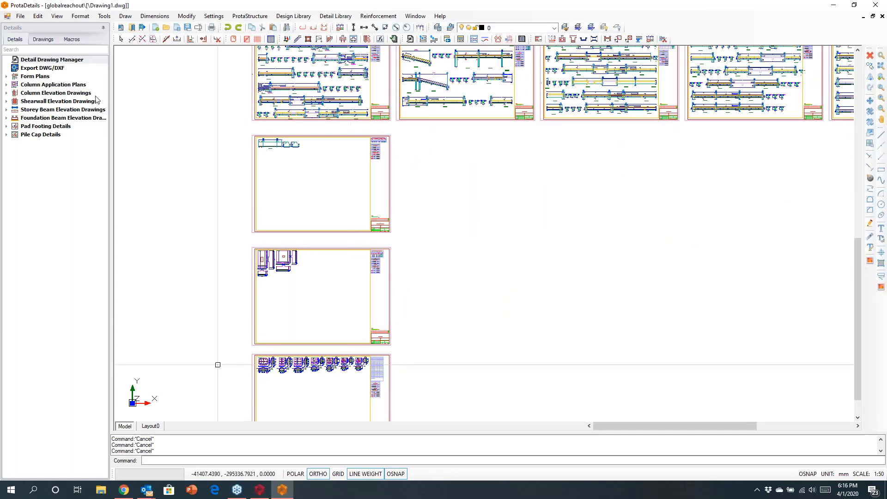
- Create a new drawing and insert the through-storeys elevation of column 1C1 for storeys St: 1 to St: 5
left_click(156, 28)
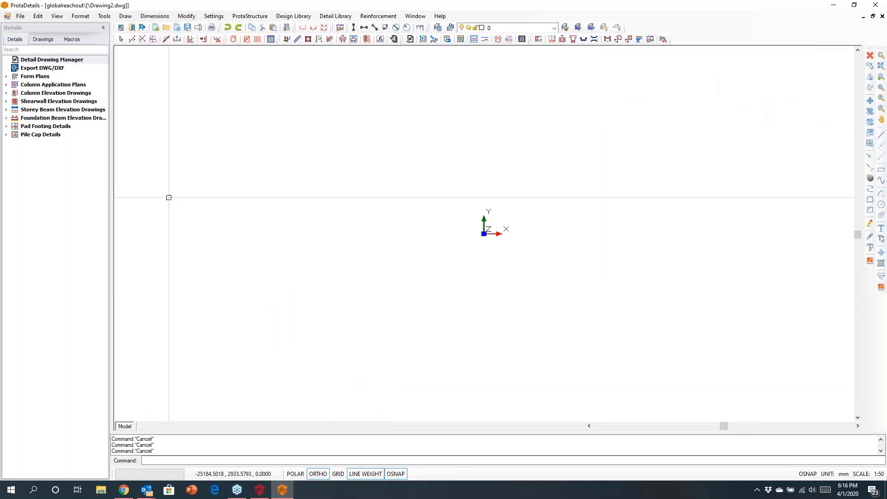
left_click(5, 102)
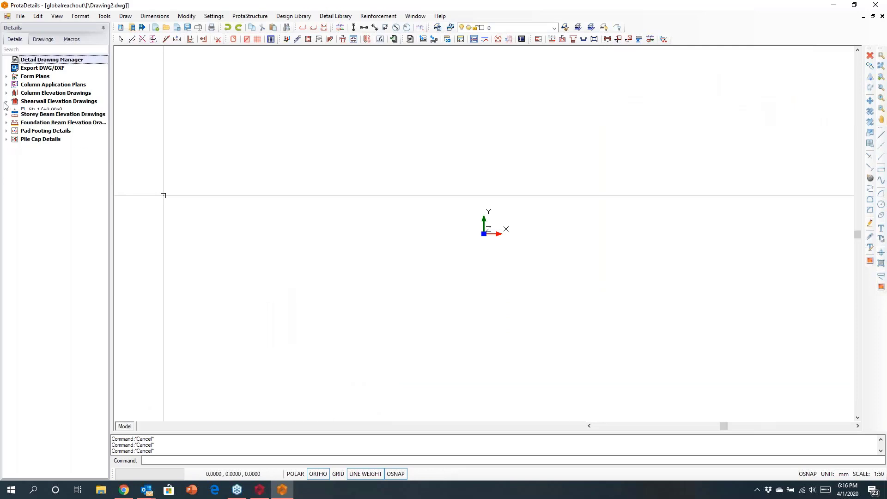
left_click(6, 93)
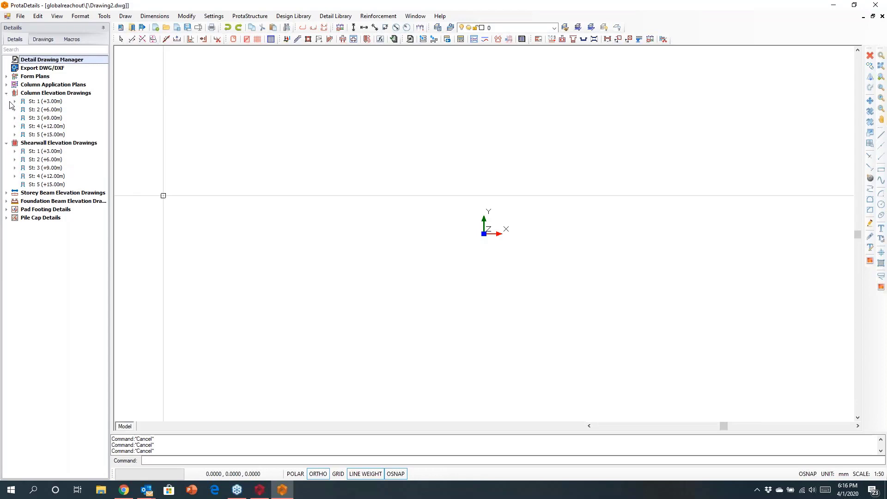
left_click(15, 101)
right_click(41, 111)
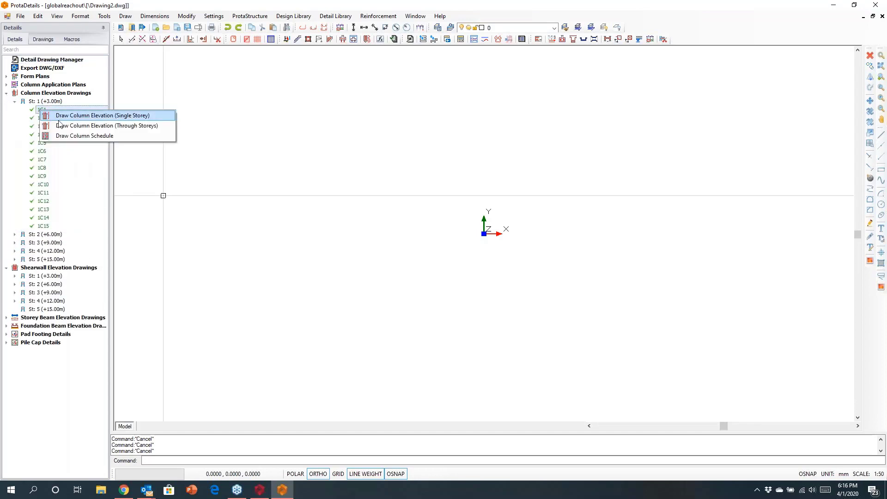
left_click(61, 125)
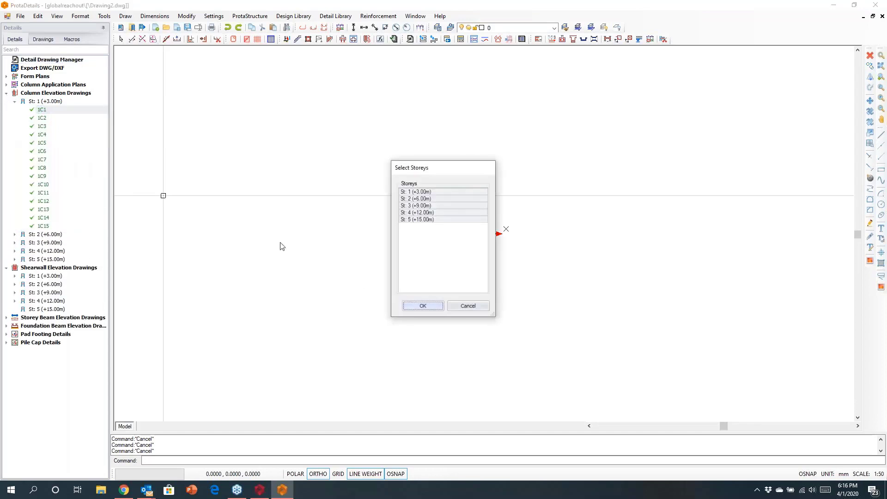
left_click(411, 306)
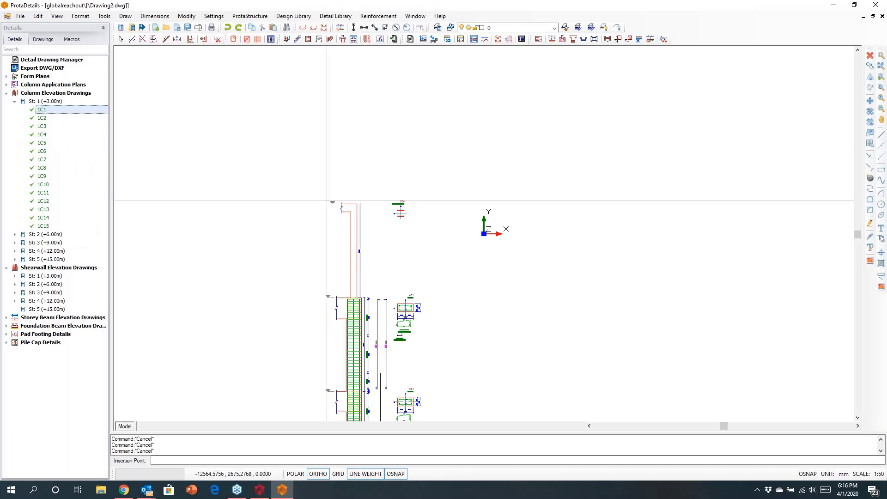
scroll(223, 212, "down", 2)
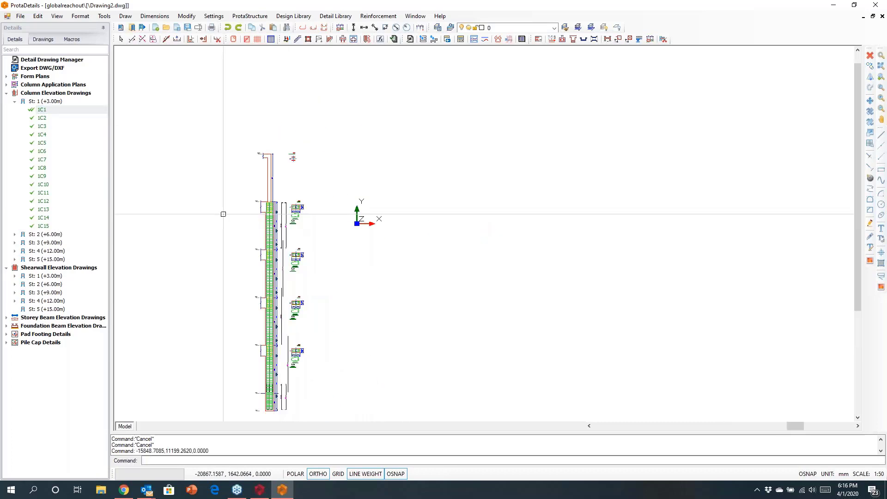
middle_click_drag(220, 239, 199, 193)
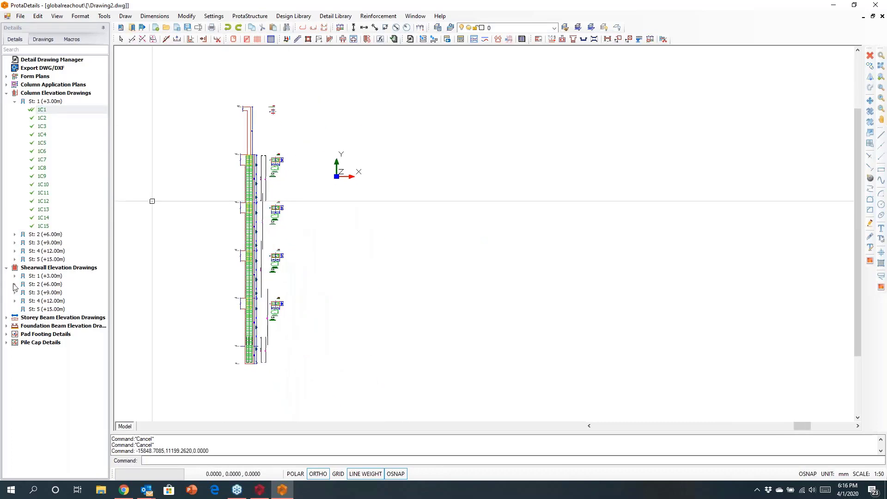
- Insert the storey St: 1 beam elevation 1B1 - 1B2 - 1B3 beside the column elevation
left_click(6, 318)
left_click(14, 326)
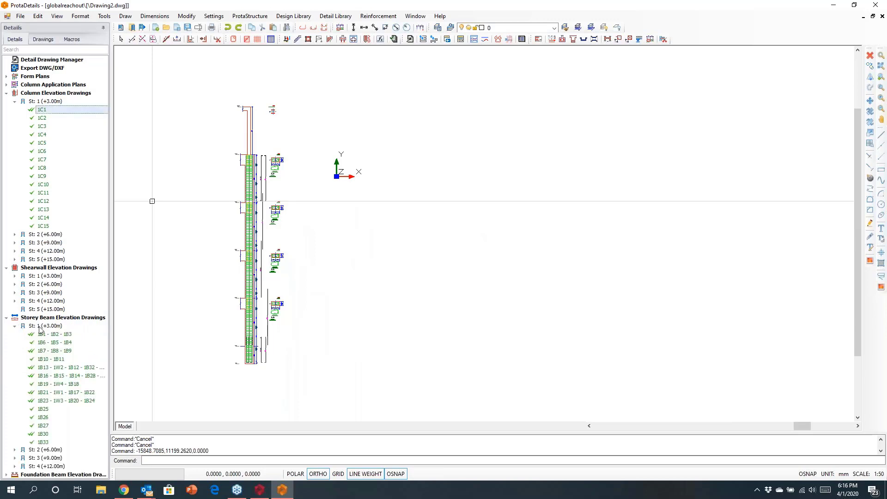
right_click(50, 333)
left_click(67, 339)
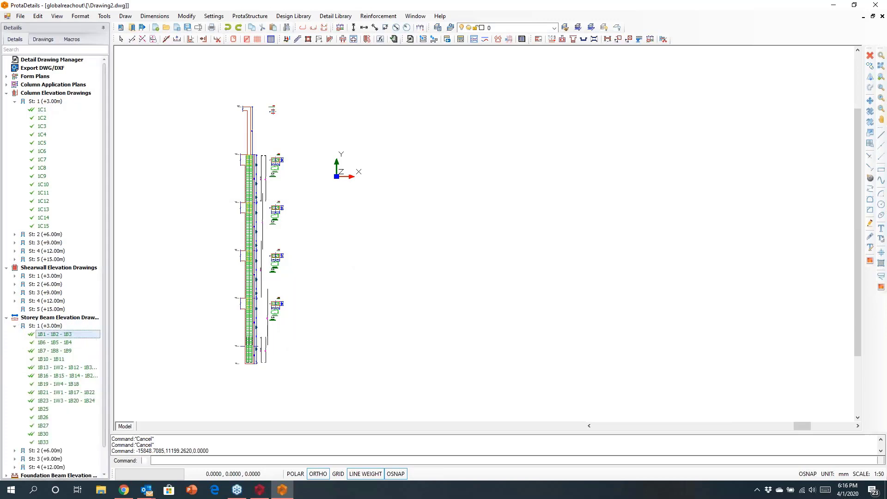
left_click(379, 156)
scroll(492, 206, "up", 3)
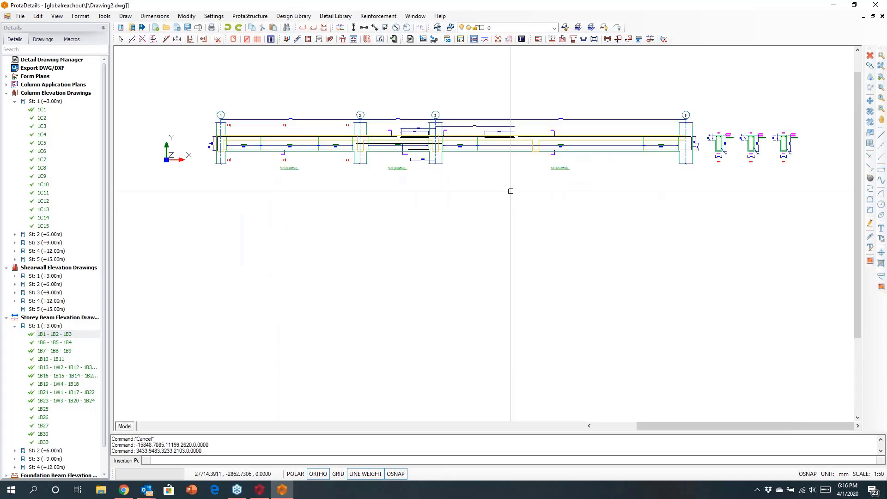
- Draw a rectangle about 5018 by 3321 mm below the 1B1 span of the beam elevation
left_click(125, 16)
left_click(139, 60)
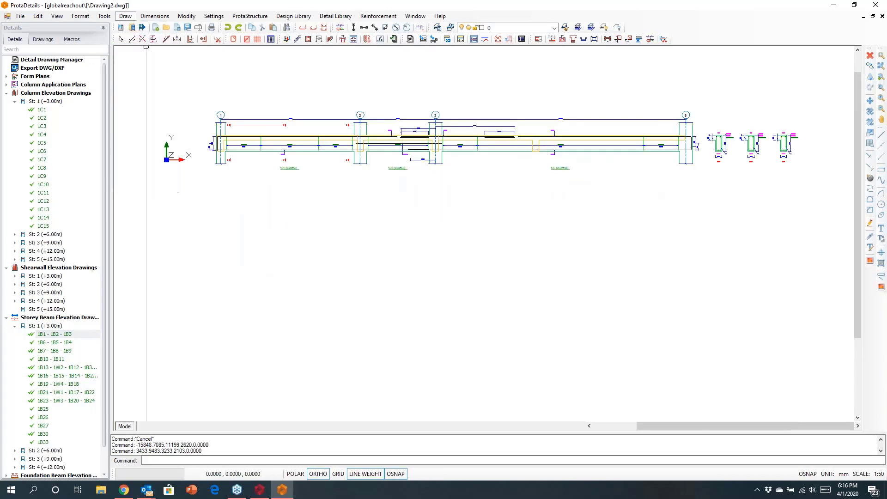
left_click(304, 241)
left_click(234, 198)
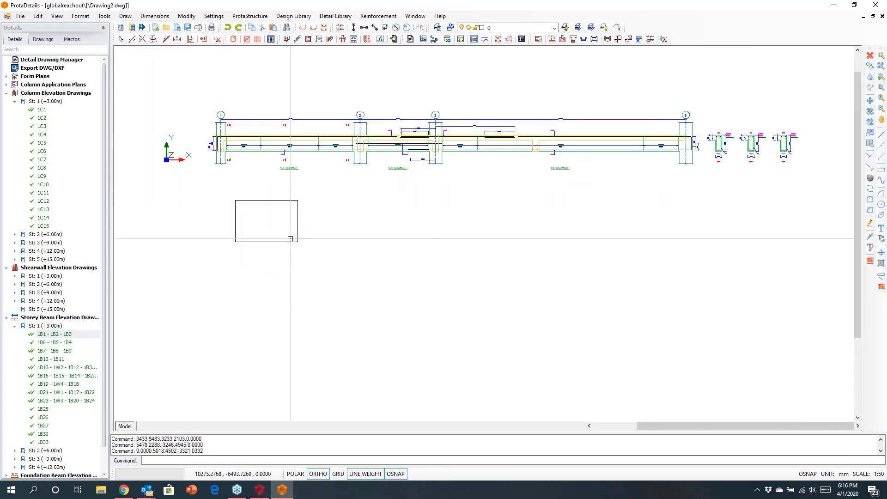
- Place a U-shaped 10 mm rebar across the rectangle's width, distributed from its upper to its lower edge at 200 mm spacing
scroll(260, 222, "up", 3)
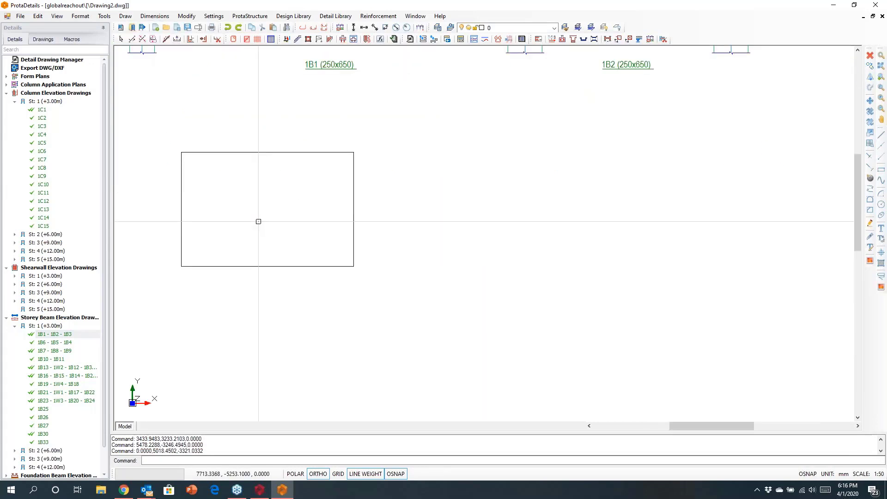
left_click(143, 39)
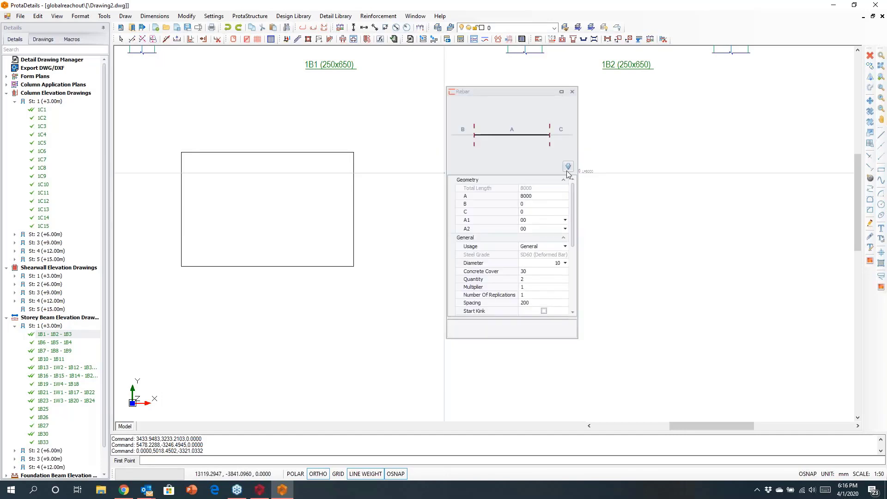
left_click(567, 166)
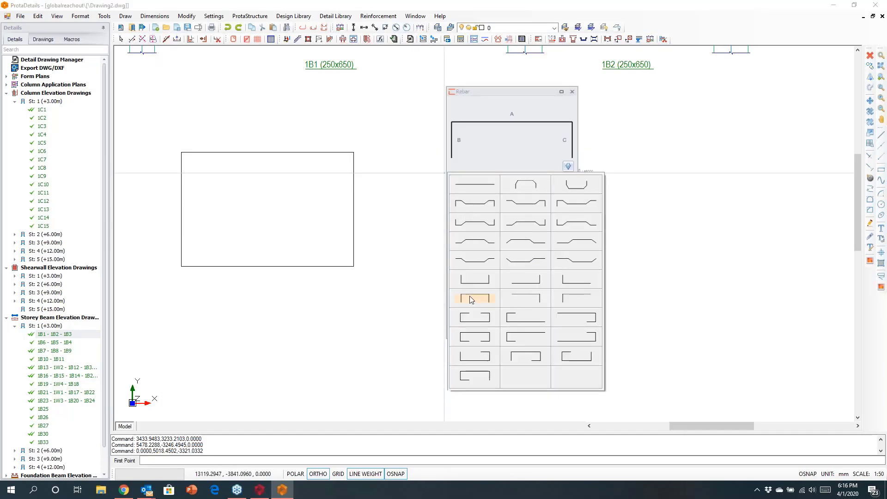
left_click(471, 280)
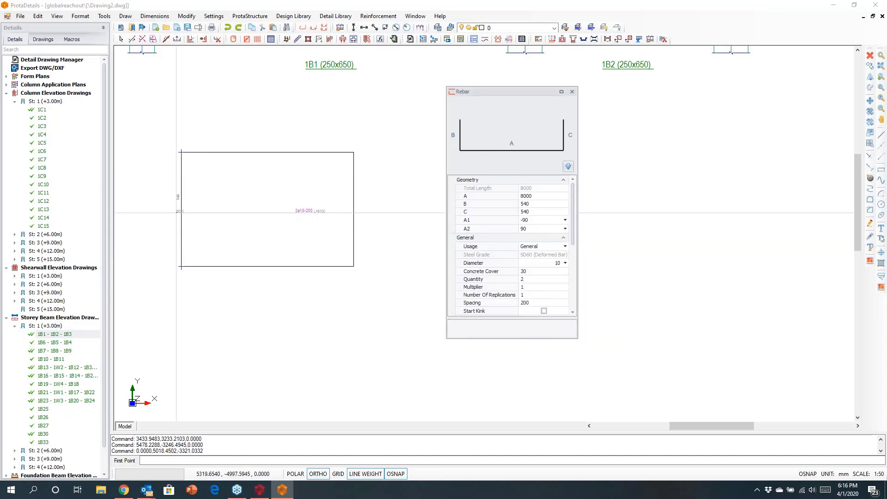
left_click(183, 211)
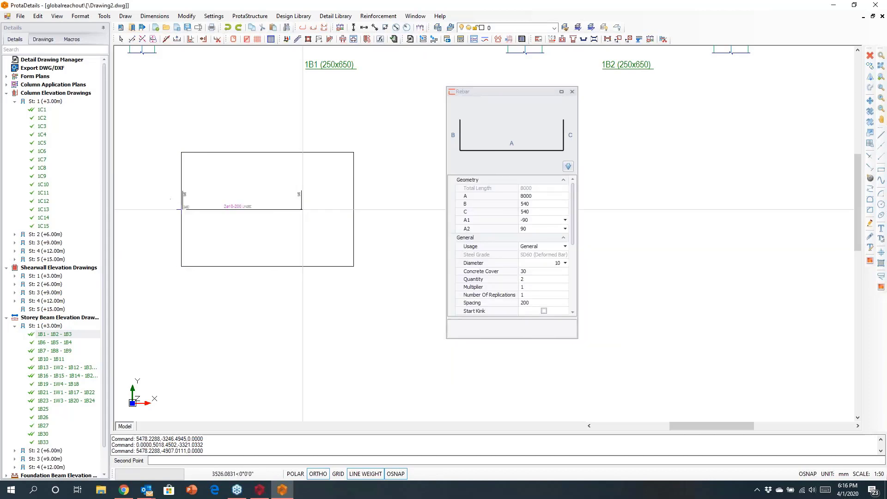
left_click(353, 211)
left_click(267, 152)
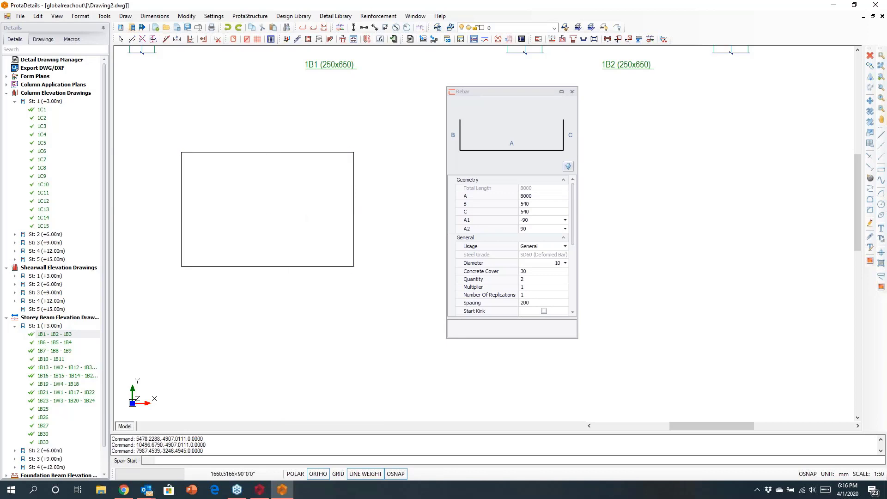
left_click(275, 266)
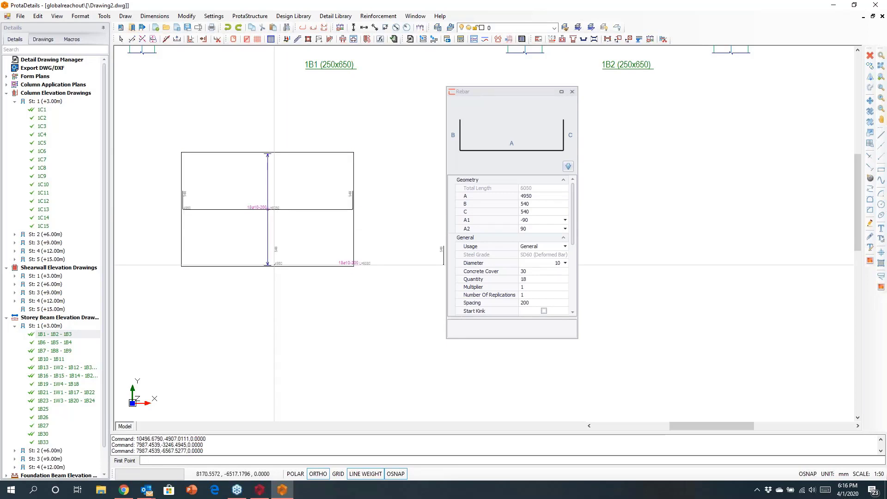
key("Escape")
key("Escape")
- Create a landscape quantity table for the beam elevation and the reinforced rectangle, and place it below the beam, beside the rectangle
scroll(349, 274, "down", 5)
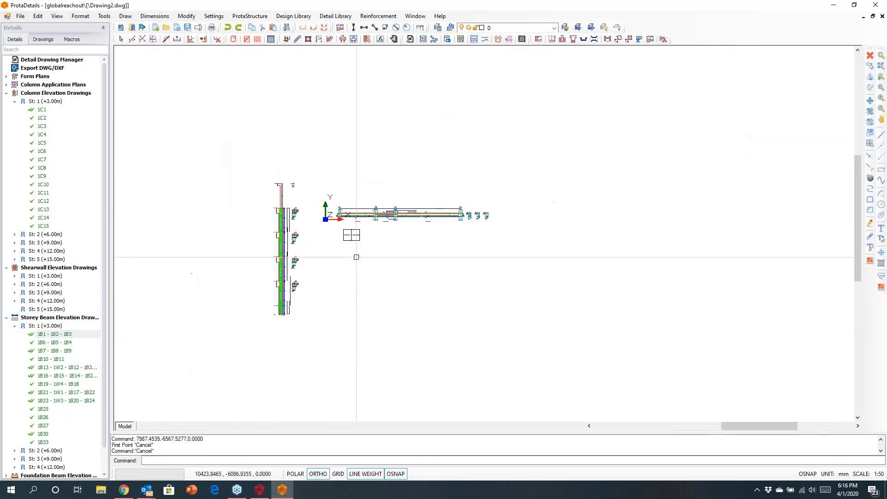
scroll(344, 257, "up", 3)
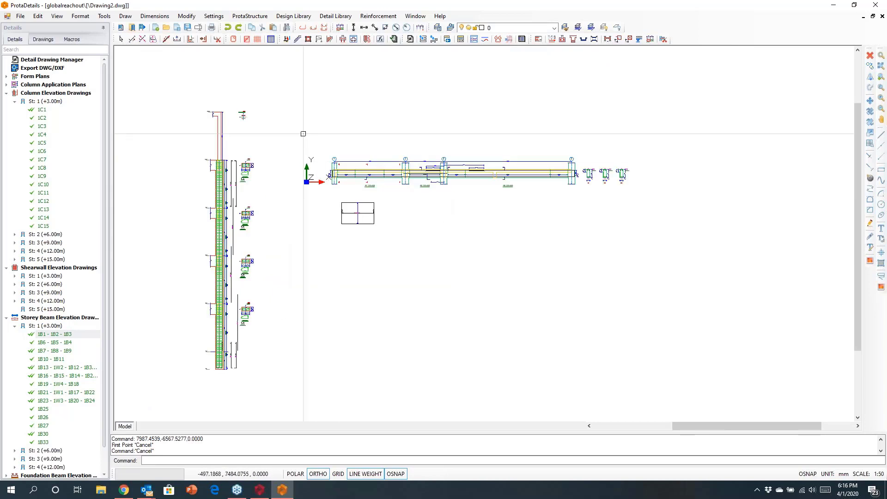
left_click(688, 279)
right_click(520, 234)
left_click(550, 240)
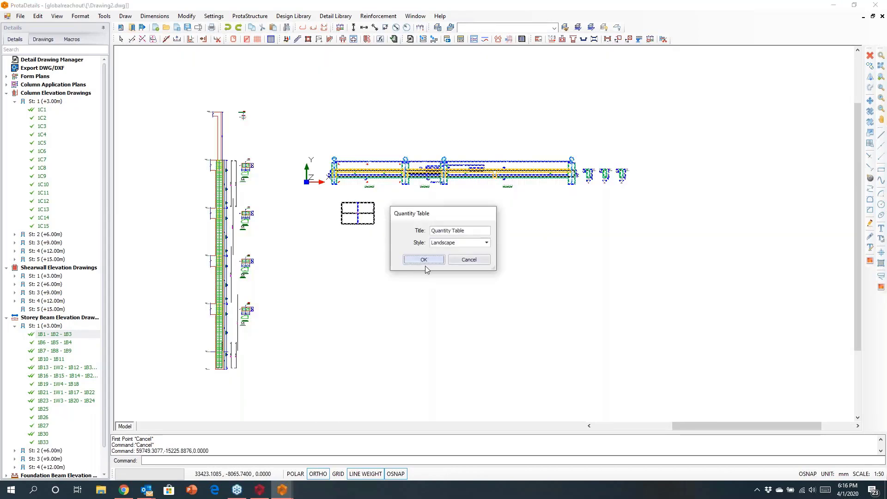
left_click(424, 260)
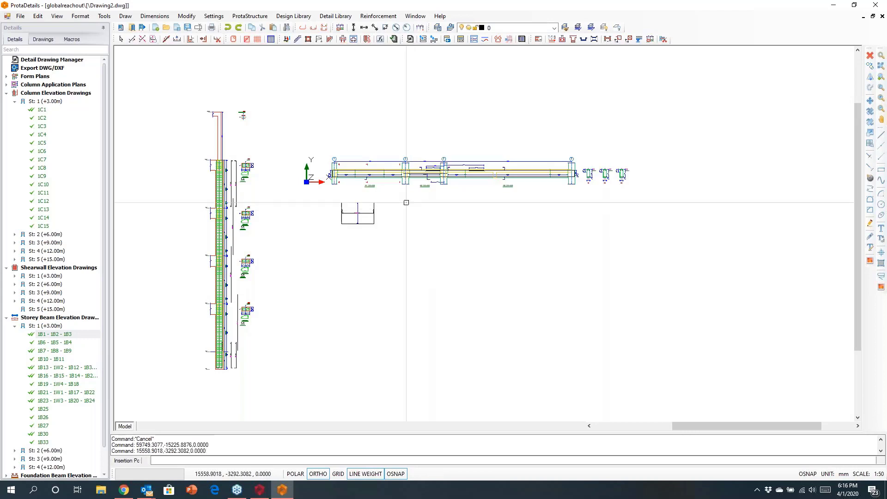
scroll(407, 222, "up", 5)
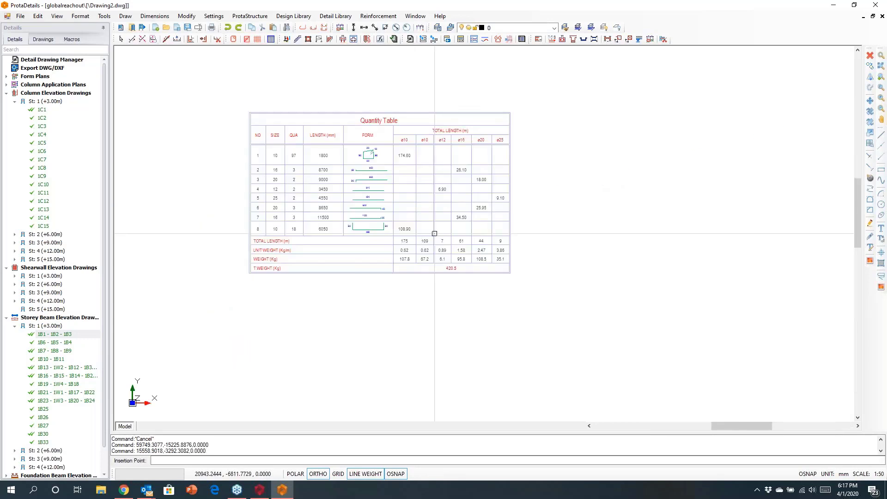
scroll(436, 270, "down", 5)
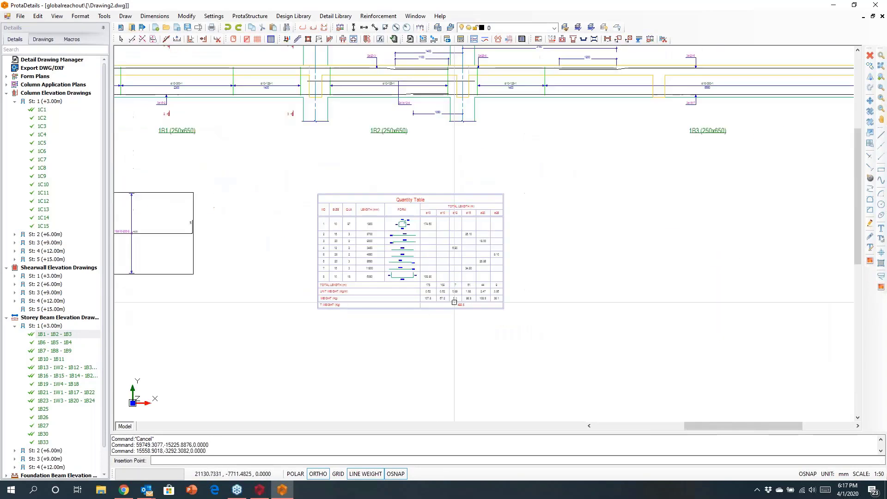
middle_click_drag(211, 253, 309, 267)
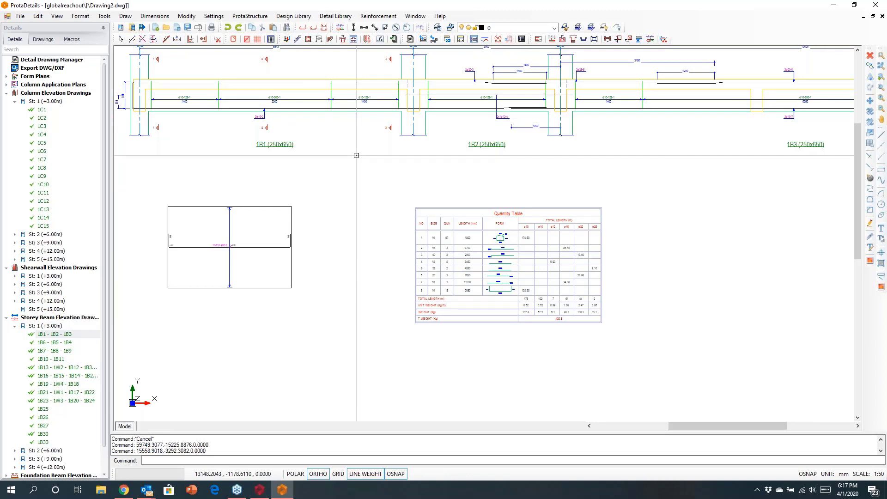
scroll(356, 155, "down", 5)
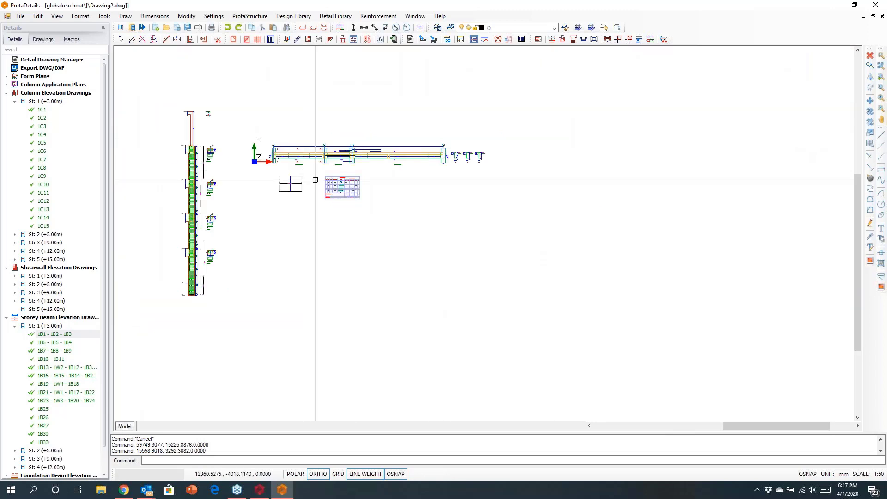
left_click(294, 16)
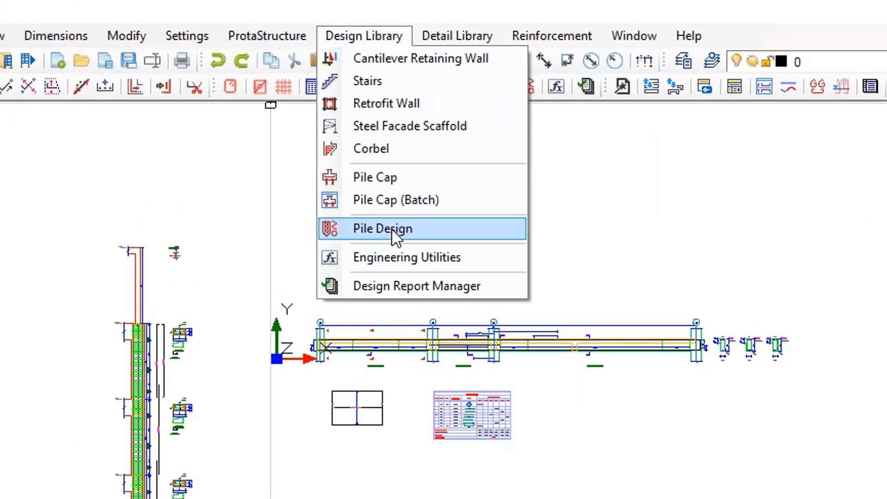
mouse_move(434, 38)
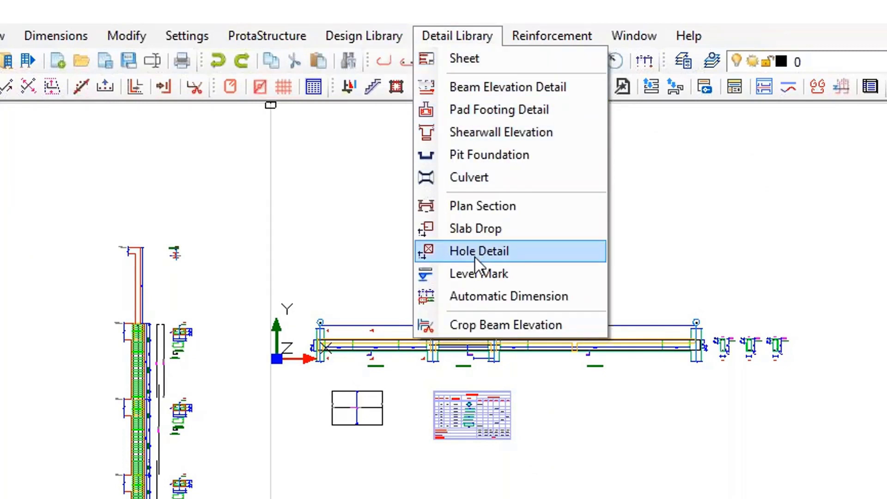
mouse_move(363, 38)
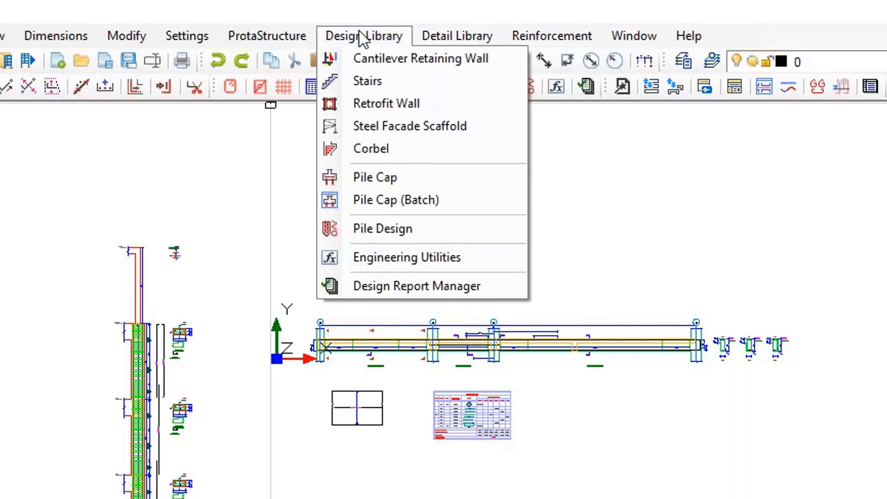